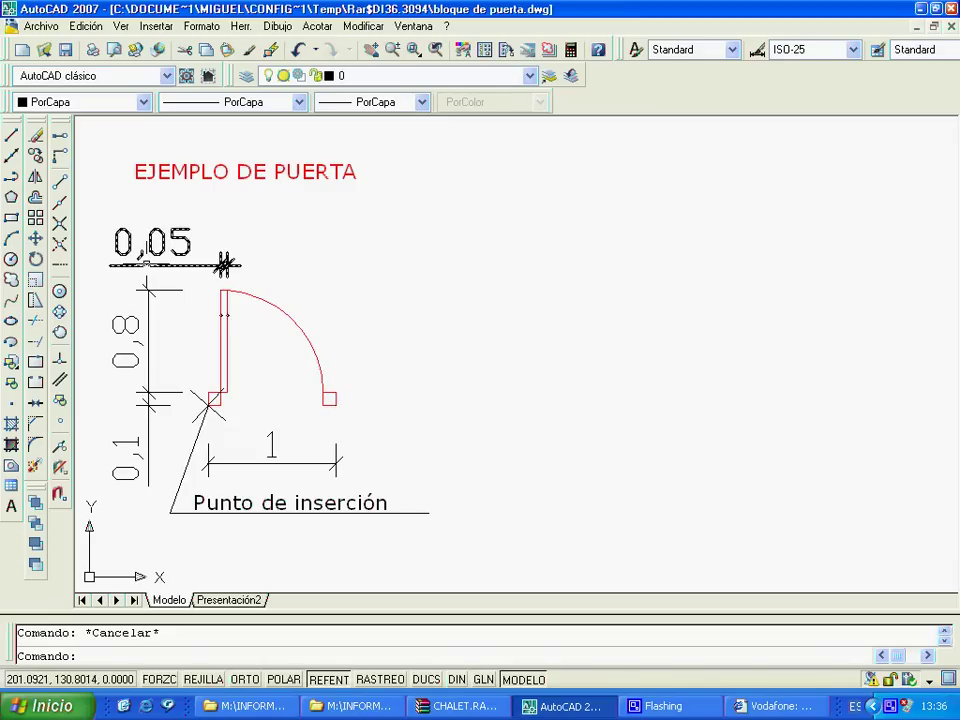
Step: Inspect the example door's 0,05, 0,8, 0,1 and 1 dimensions
left_click(150, 265)
left_click(148, 321)
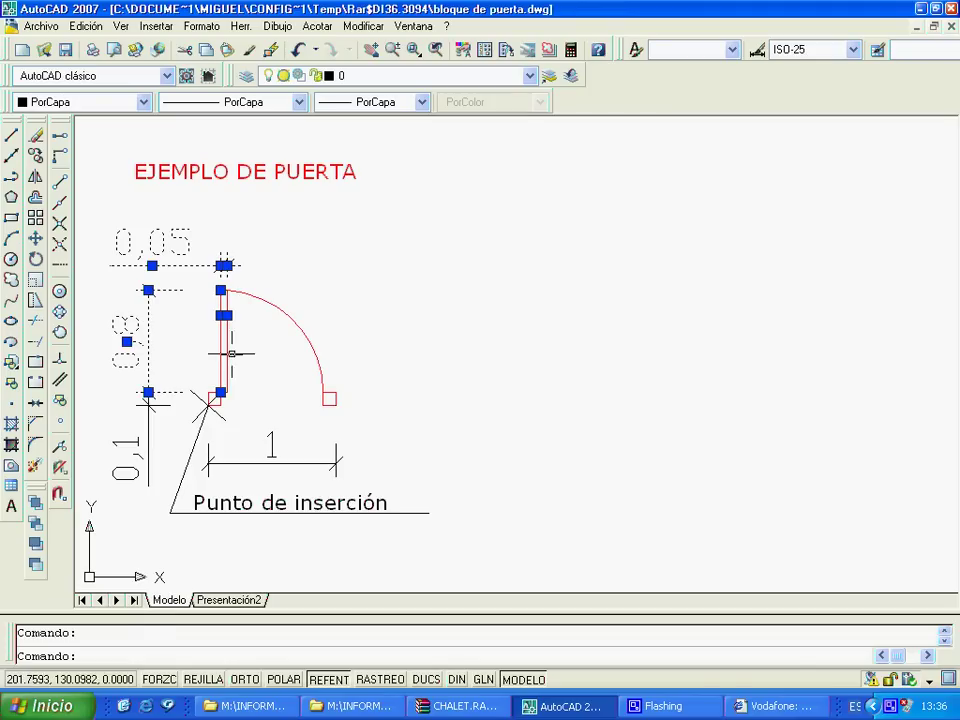
key("Escape")
left_click(148, 440)
key("Escape")
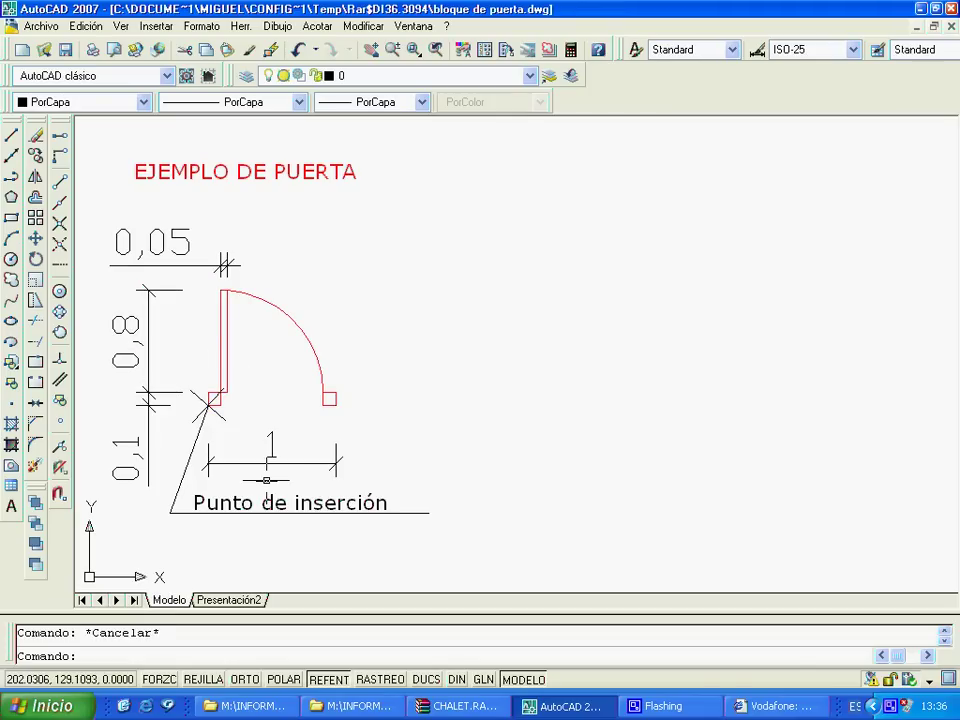
left_click(274, 460)
key("Escape")
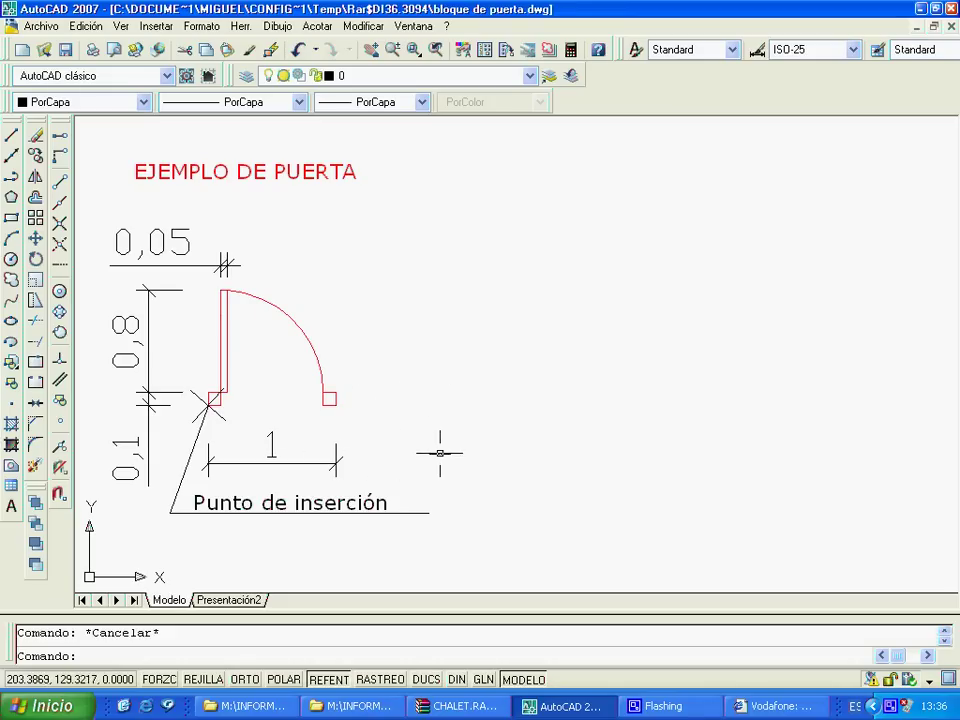
scroll(279, 435, "up", 2)
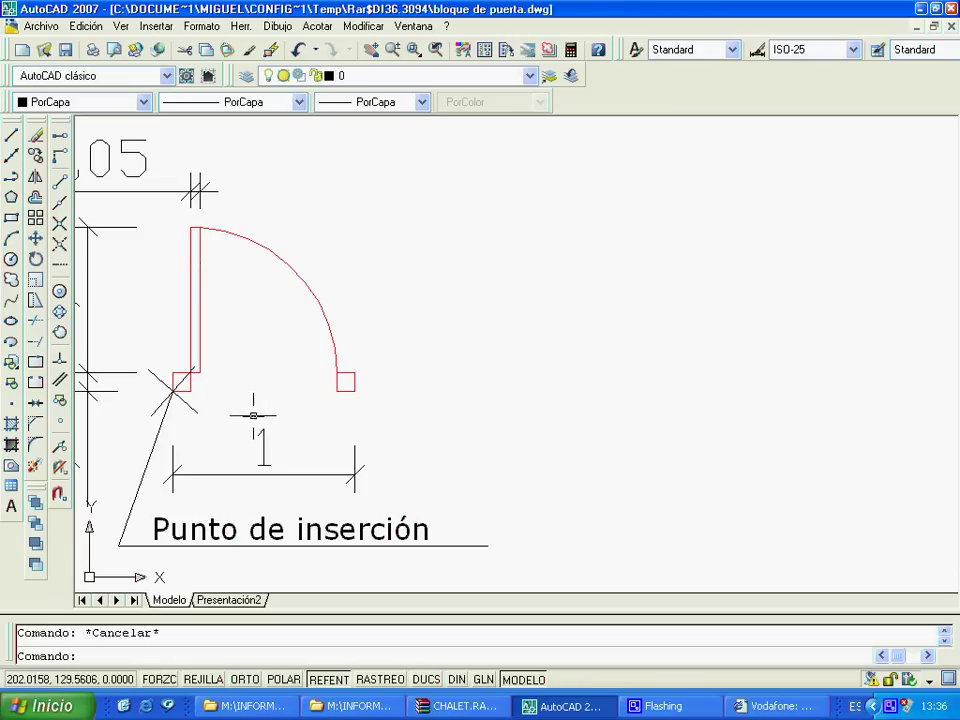
scroll(215, 411, "up", 2)
scroll(215, 411, "up", 2)
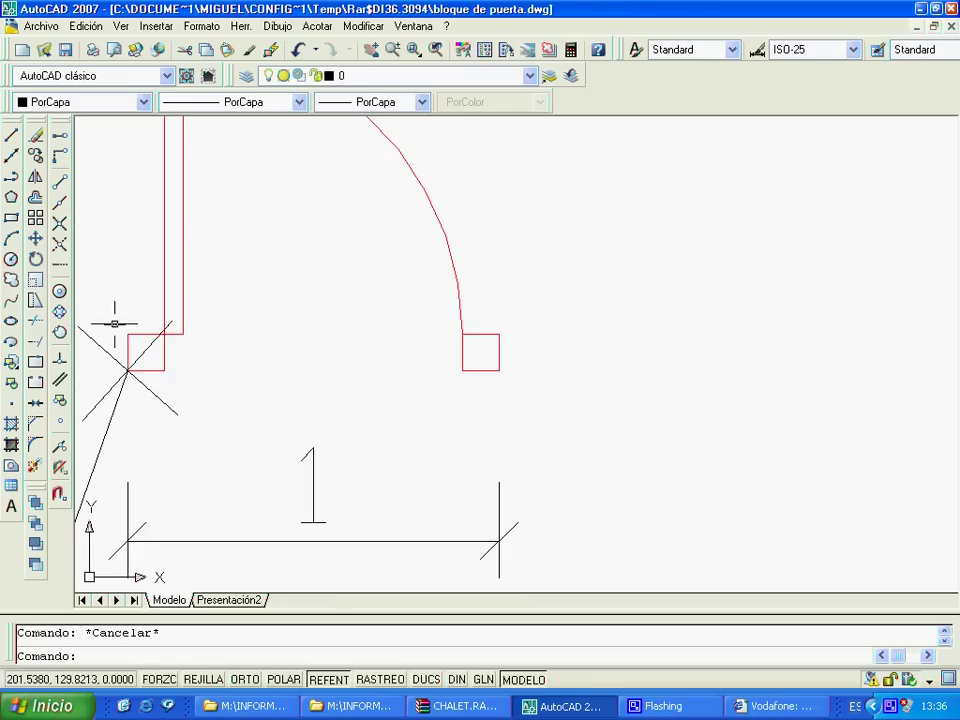
scroll(285, 390, "down", 7)
scroll(285, 398, "up", 4)
scroll(295, 394, "down", 3)
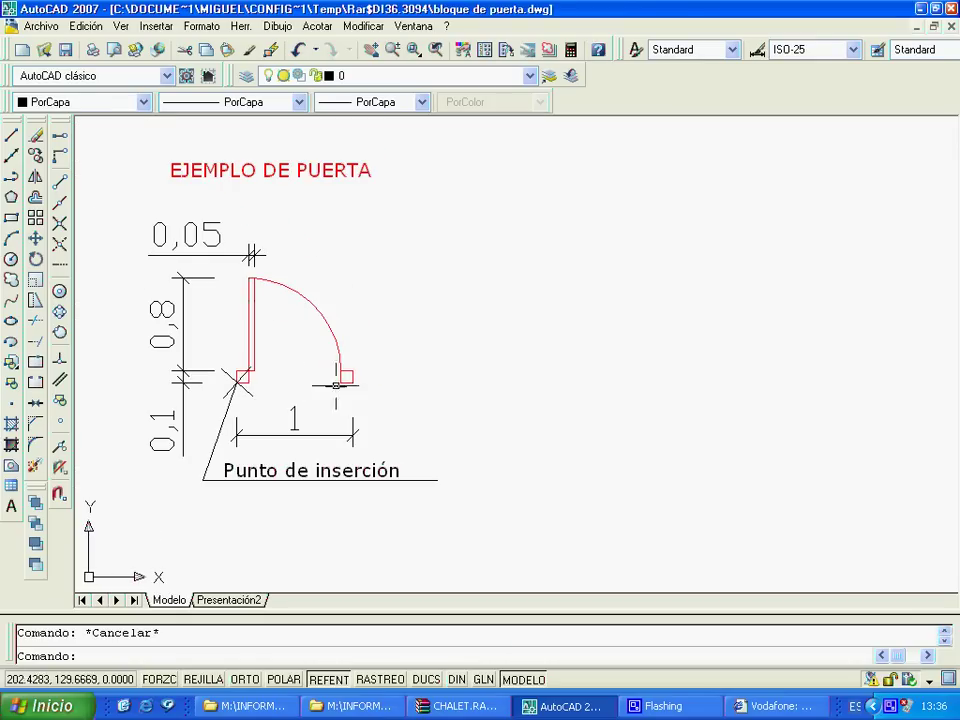
Step: Draw a 0.1 by 0.1 square right of the example and window-select it
left_click(11, 218)
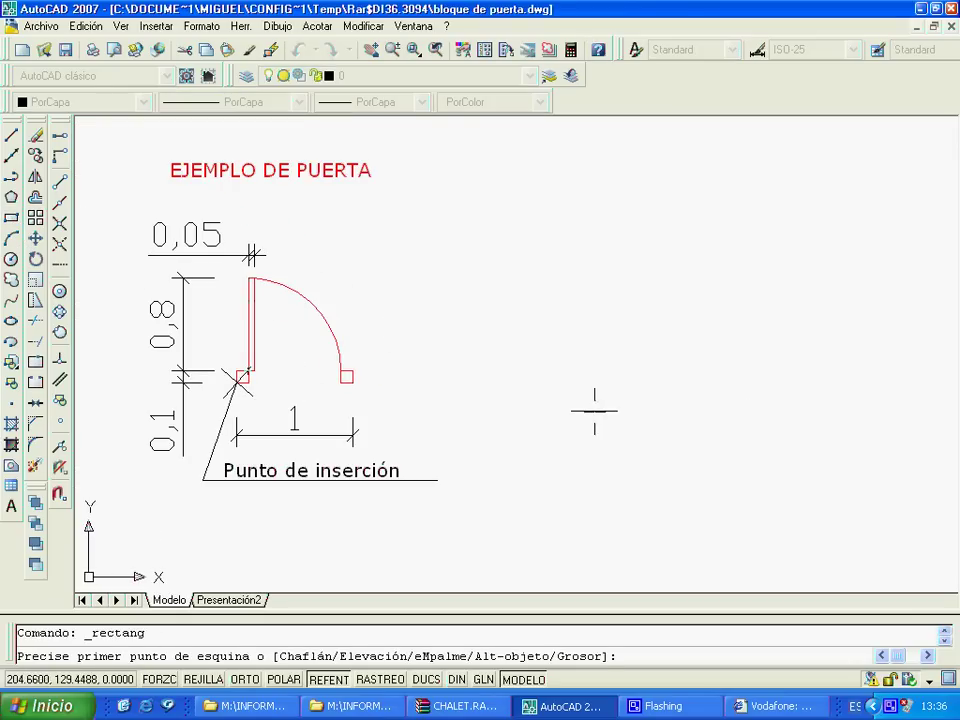
left_click(590, 381)
type("@.1,.1")
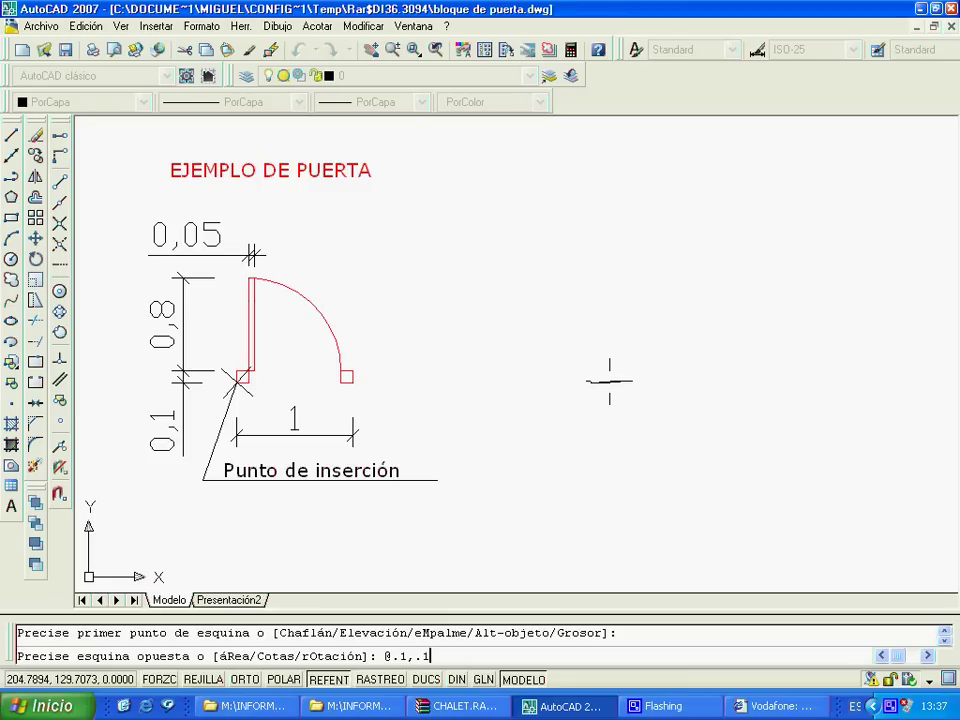
key("Return")
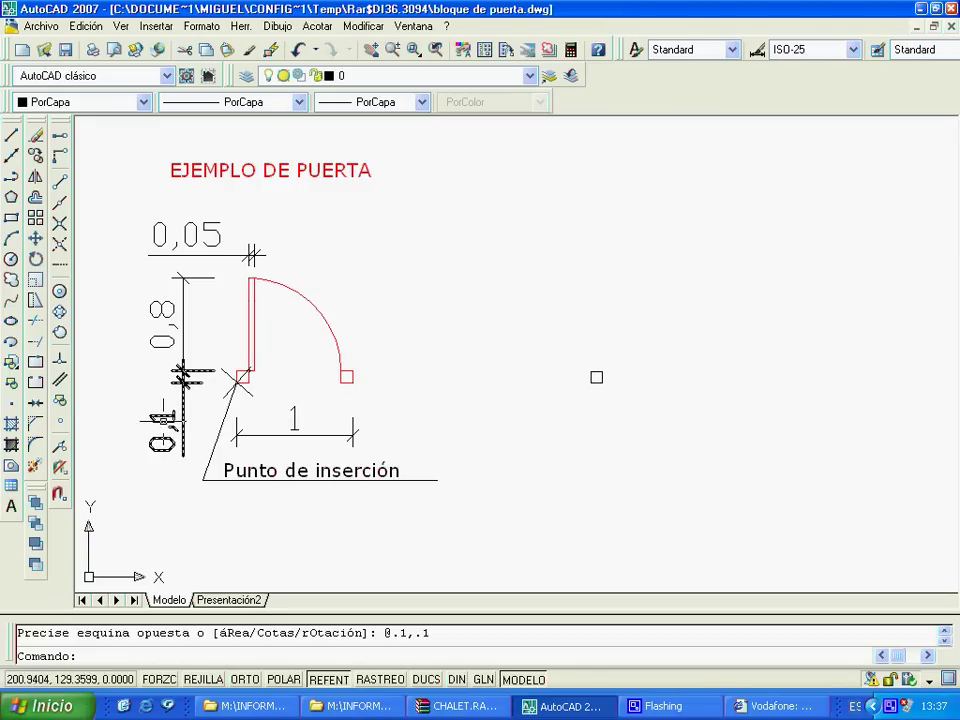
left_click(568, 357)
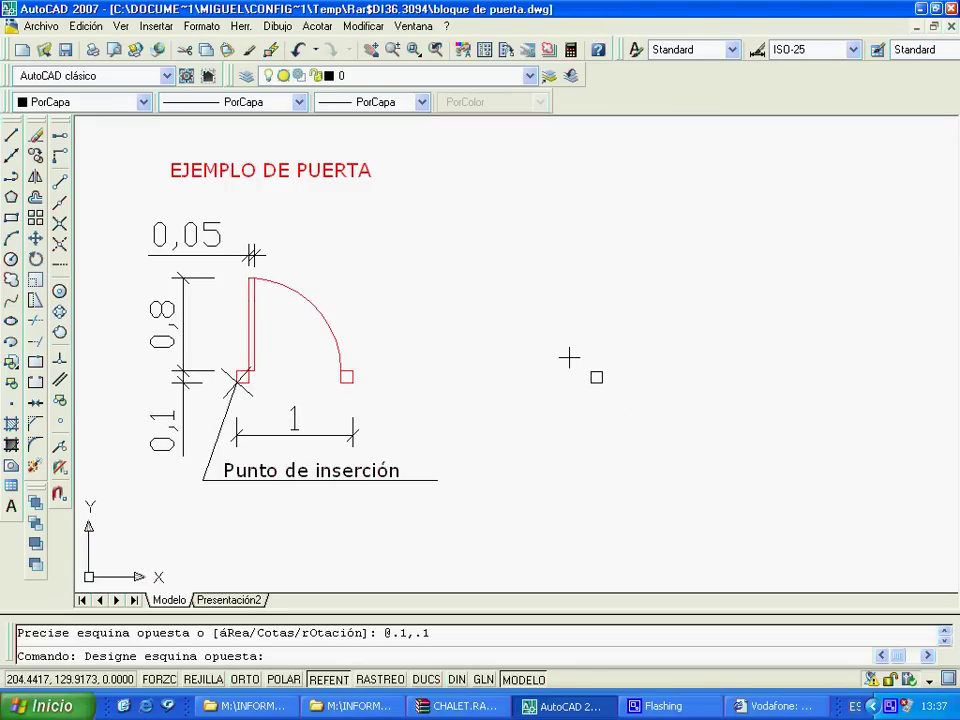
left_click(640, 408)
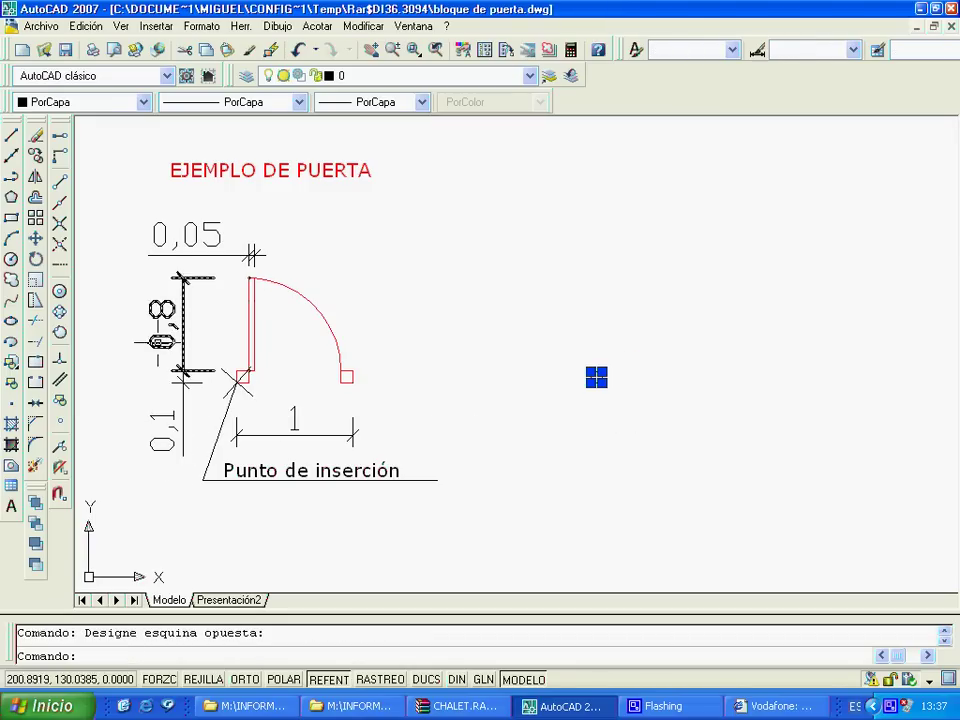
Step: Copy the jamb square 0.9 units to the right
left_click(35, 155)
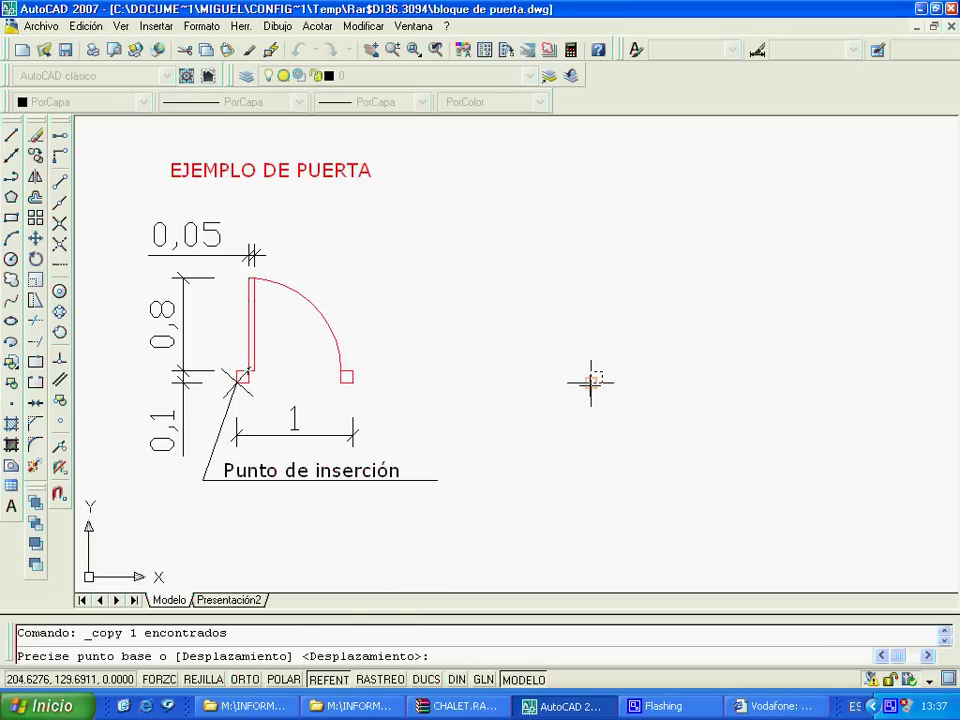
left_click(591, 381)
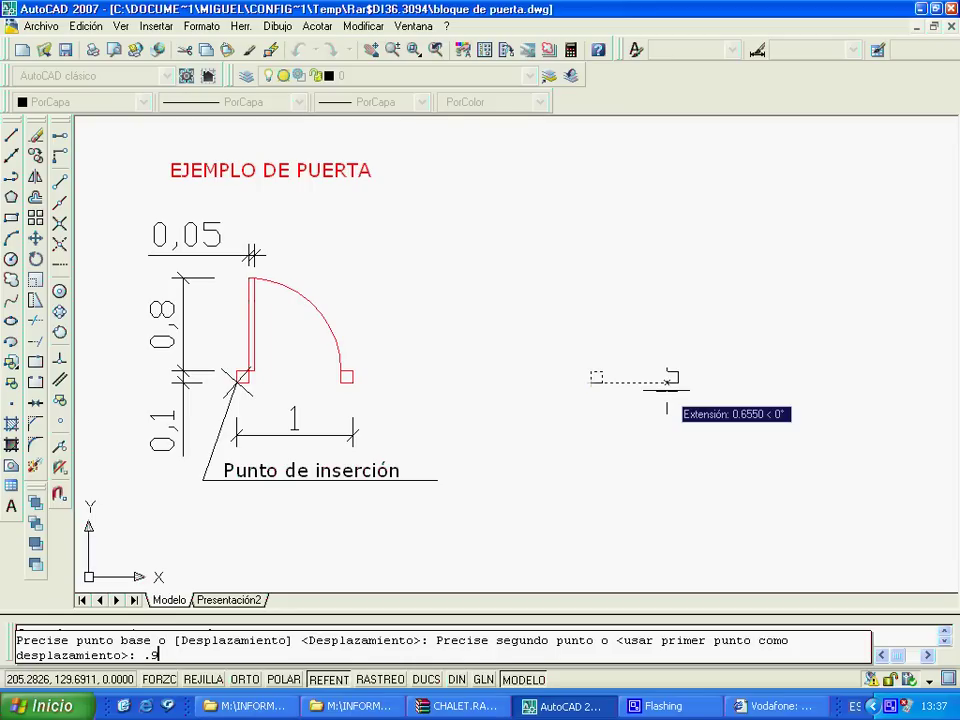
type(".9")
key("Return")
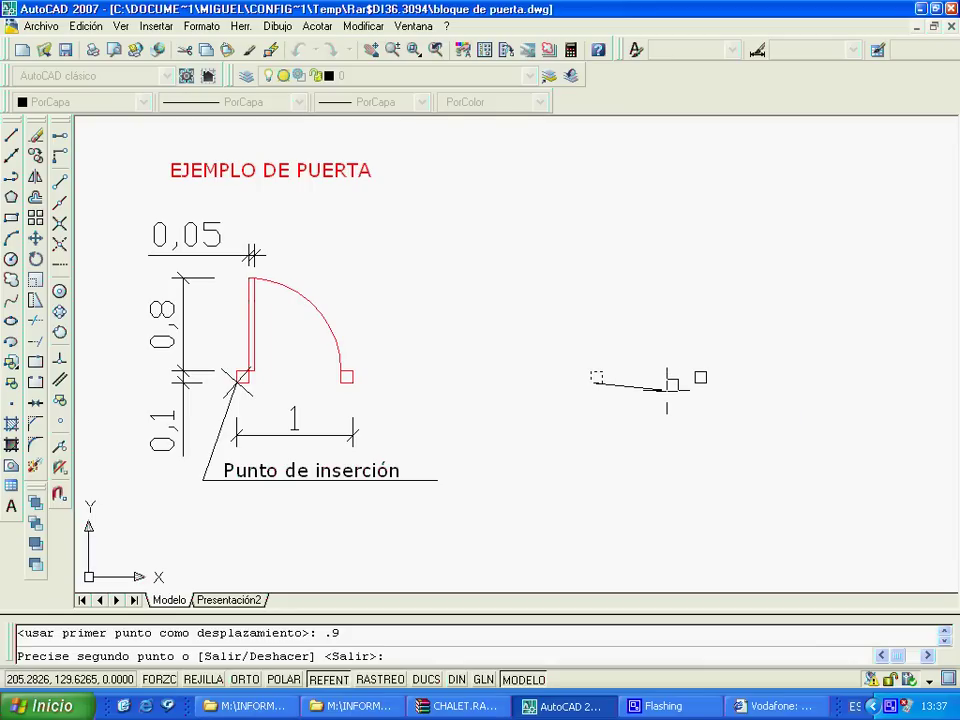
key("Escape")
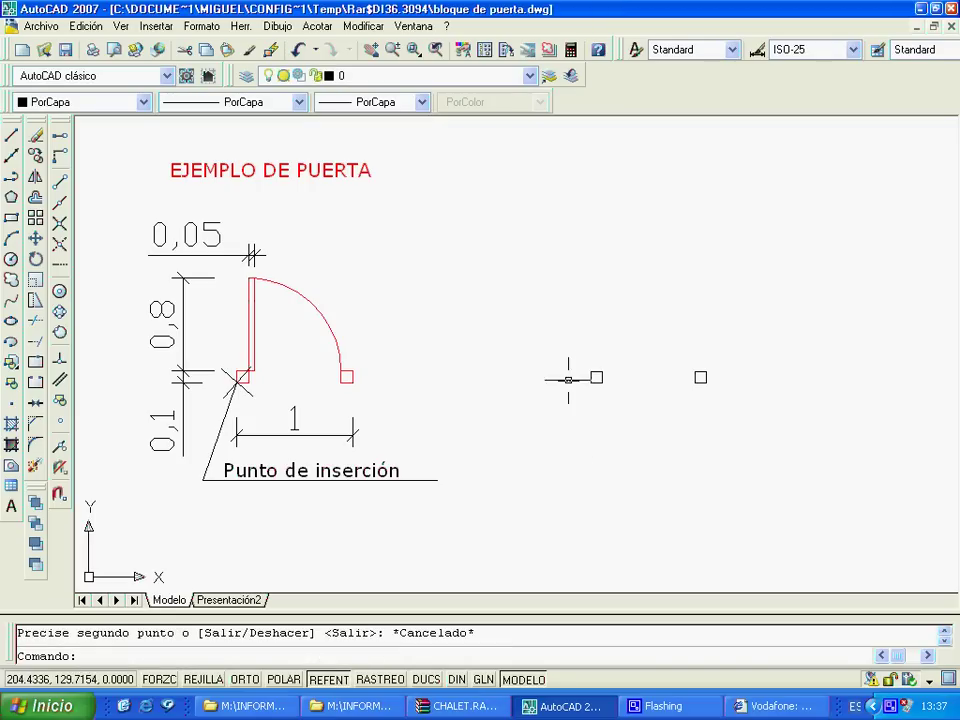
Step: Trial-move both squares onto the example door's corners, then undo the move
left_click(575, 368)
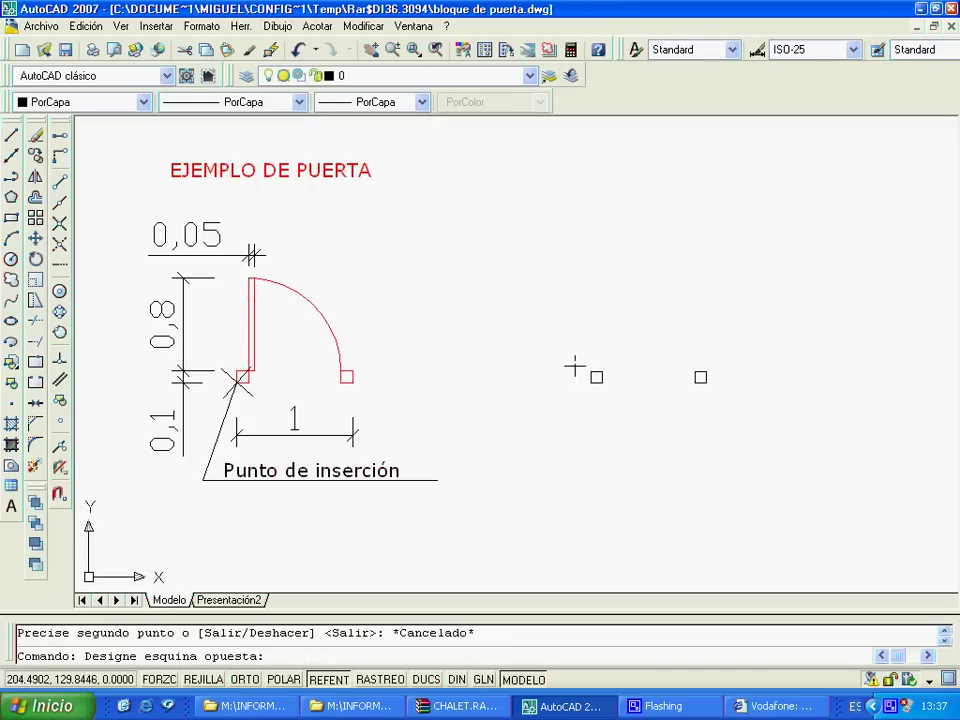
left_click(740, 406)
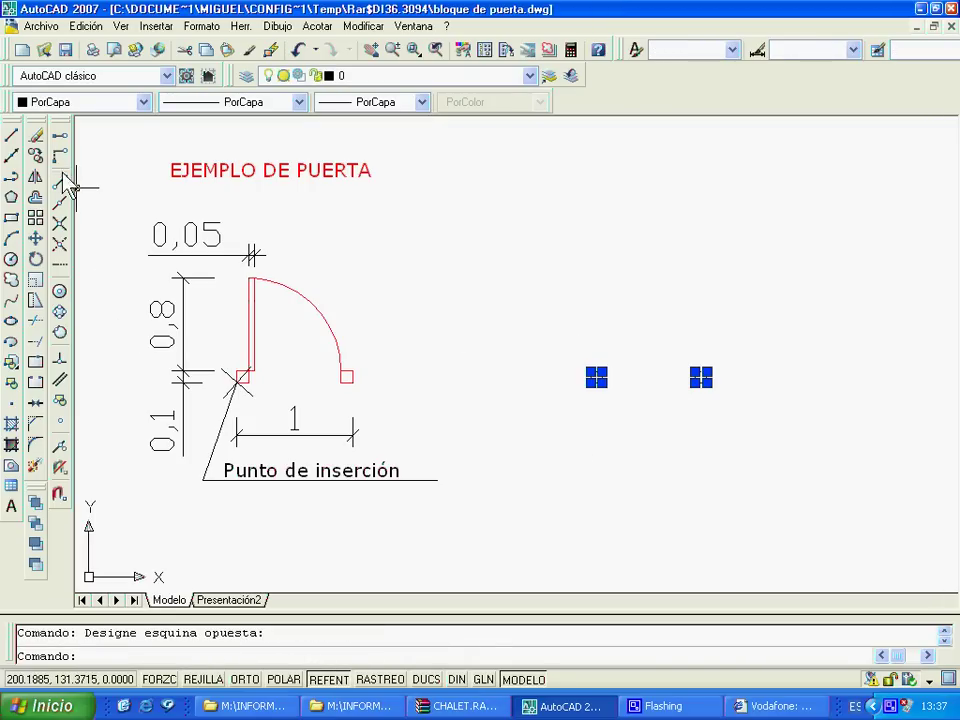
left_click(36, 240)
left_click(596, 377)
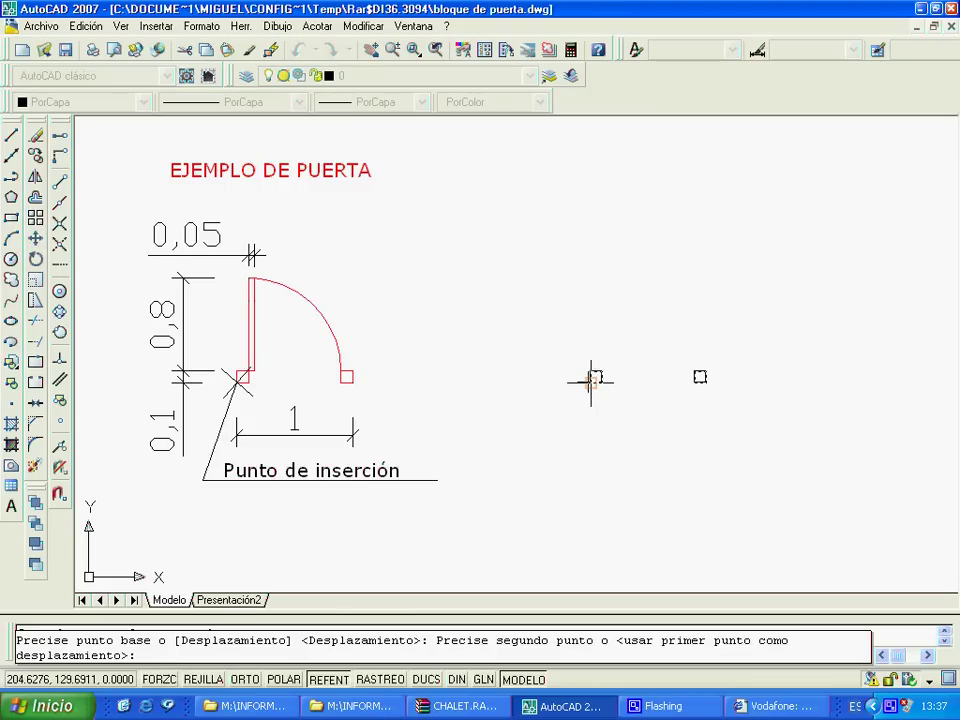
left_click(236, 380)
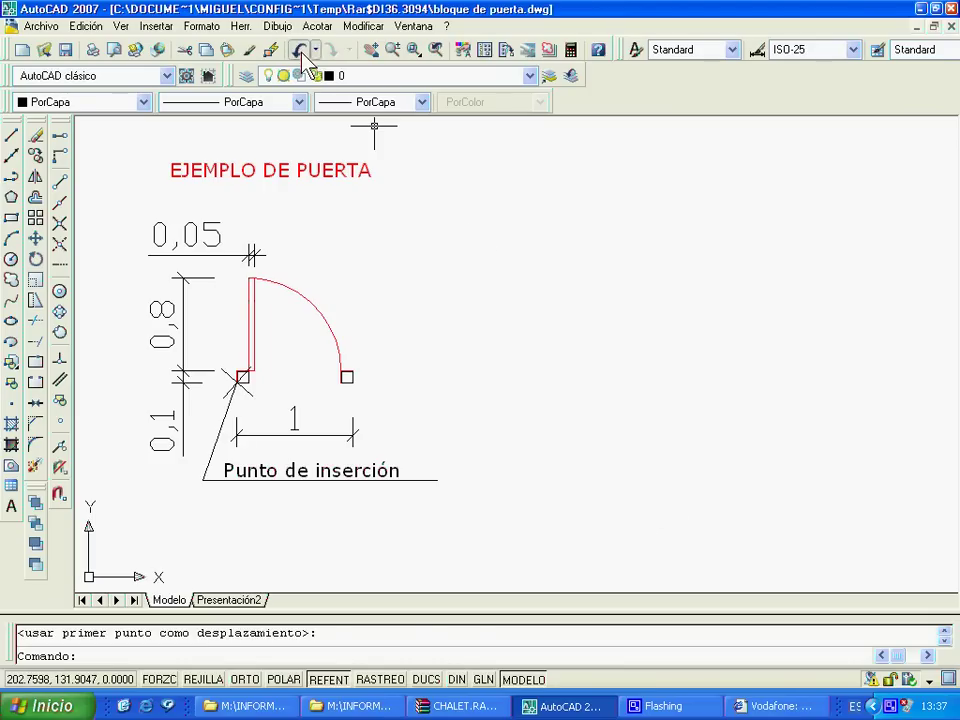
left_click(298, 49)
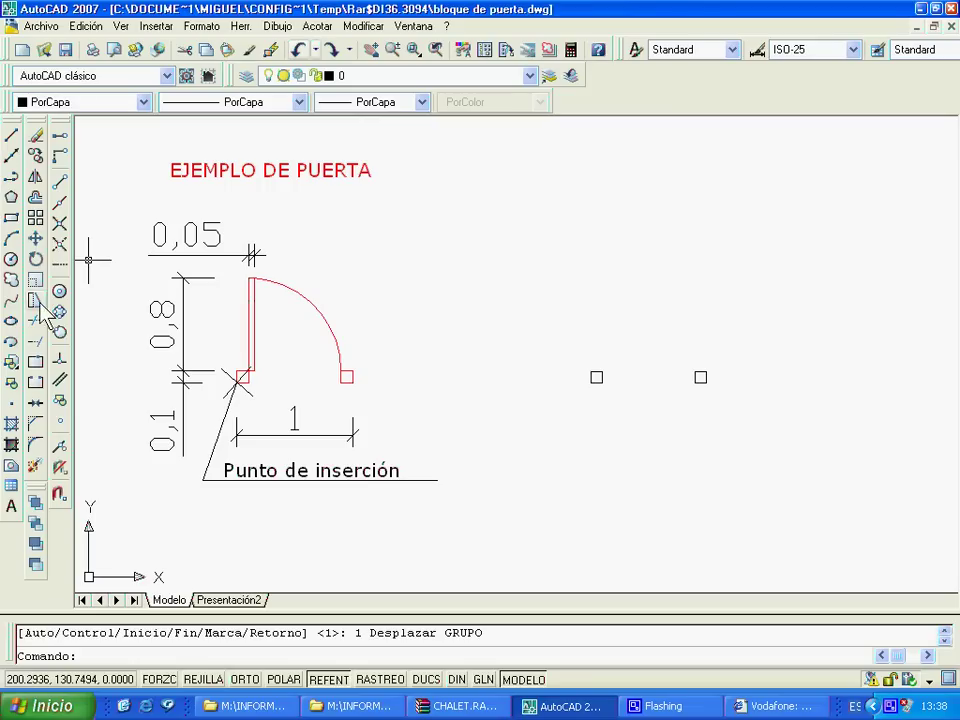
Step: Draw the @.05,.8 leaf rectangle from the left jamb square's top corner
left_click(11, 217)
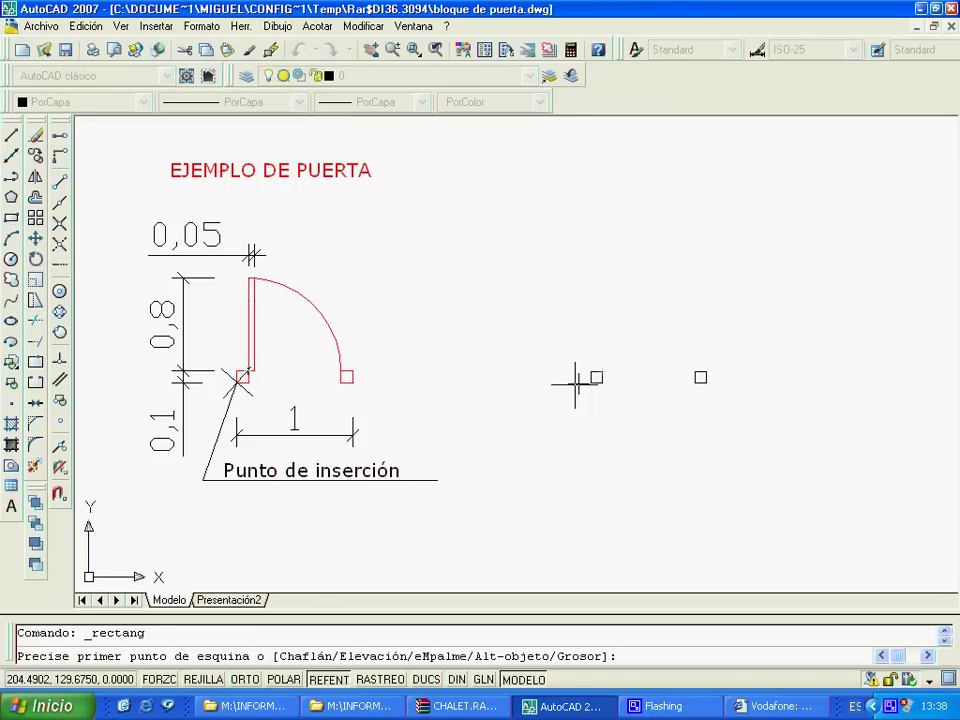
left_click(596, 377)
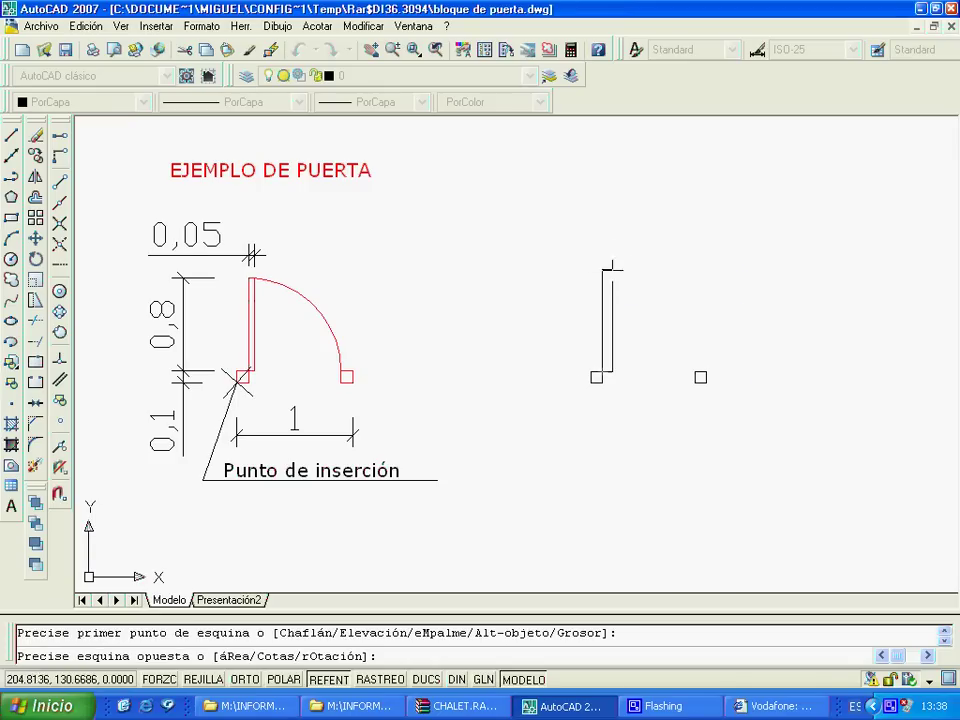
scroll(626, 285, "up", 3)
middle_click_drag(617, 320, 482, 251)
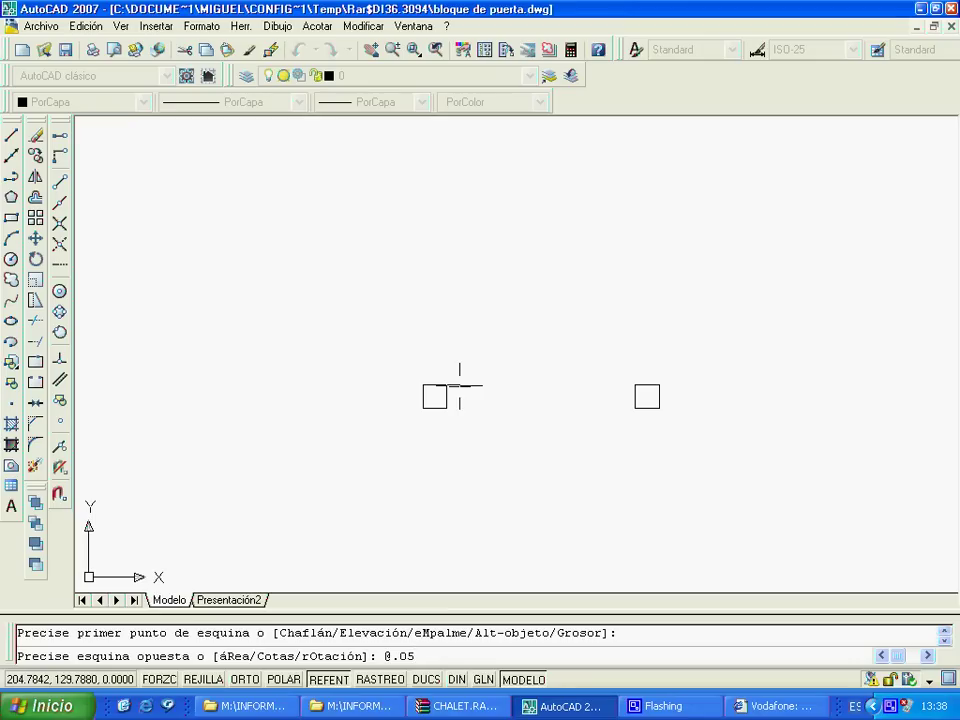
scroll(242, 424, "up", 5)
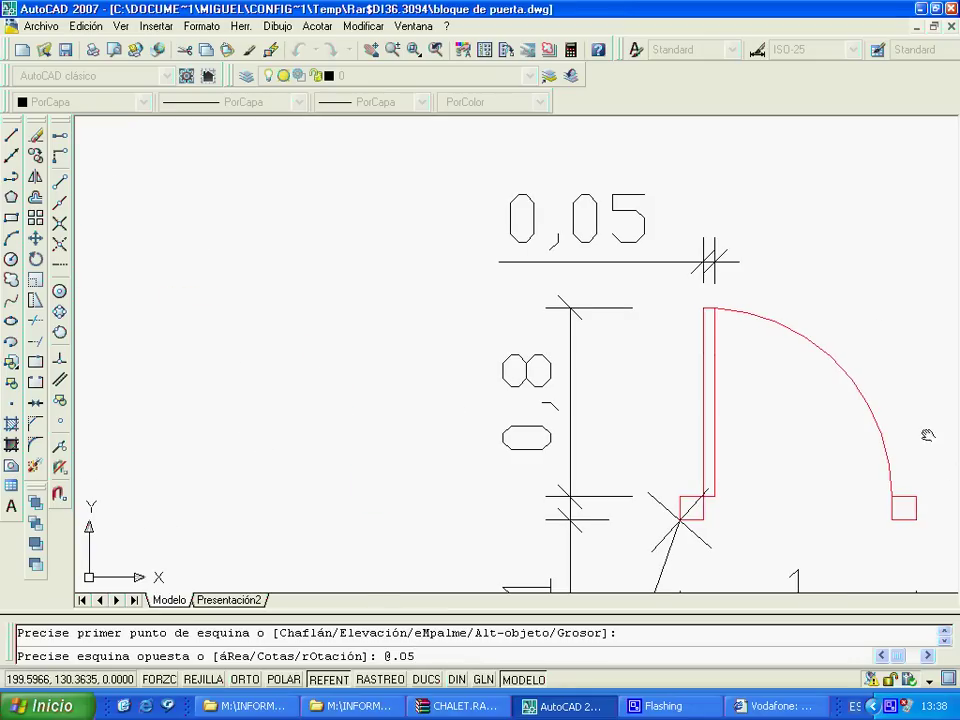
scroll(733, 357, "down", 1)
scroll(733, 357, "down", 3)
scroll(733, 357, "down", 1)
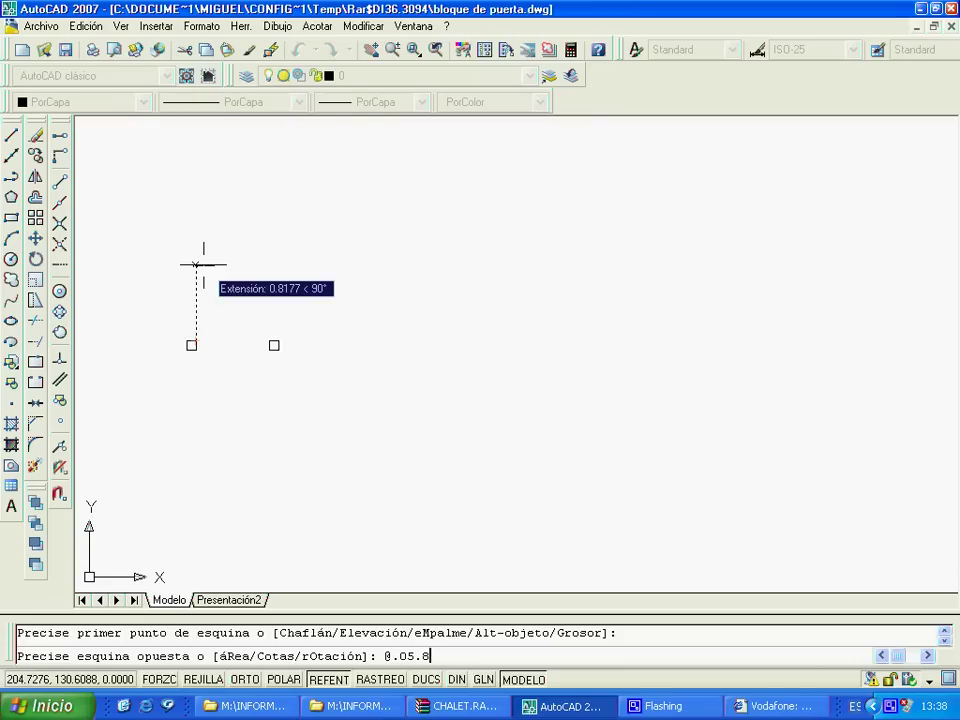
middle_click_drag(144, 283, 576, 333)
type(",")
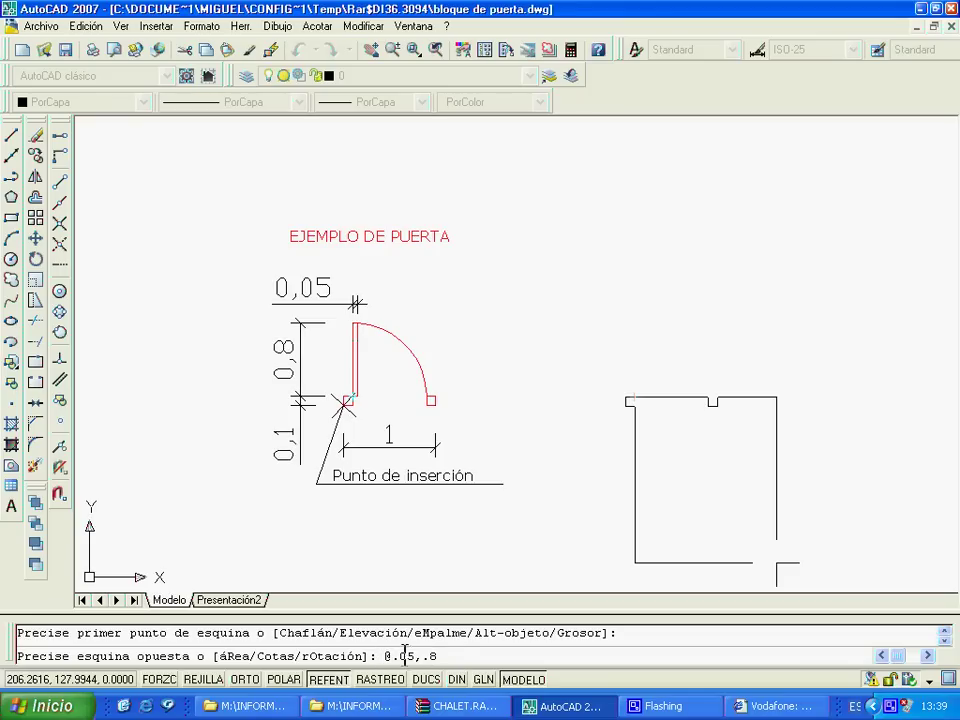
key("Return")
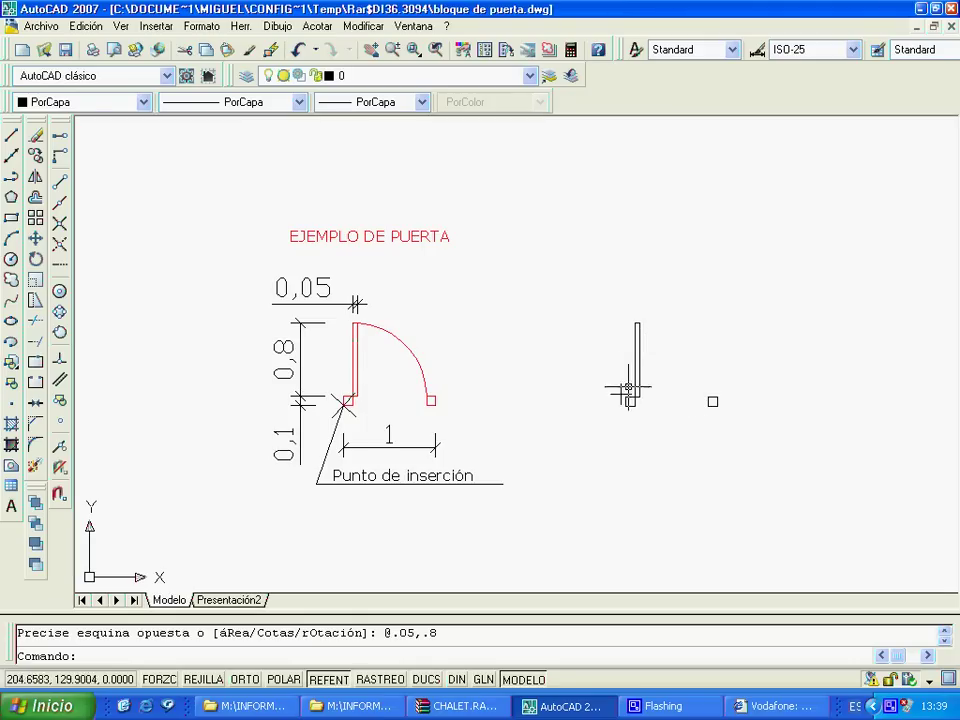
scroll(384, 411, "up", 1)
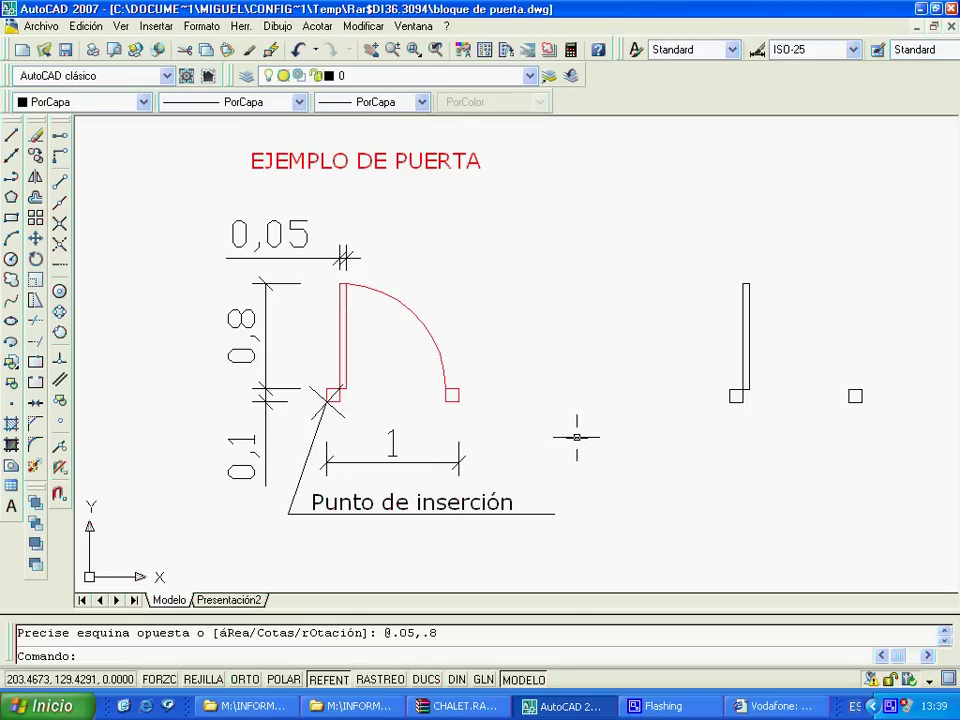
Step: Draw the centre-based arc from the hinge corner, right jamb square to leaf top
middle_click_drag(577, 437, 525, 433)
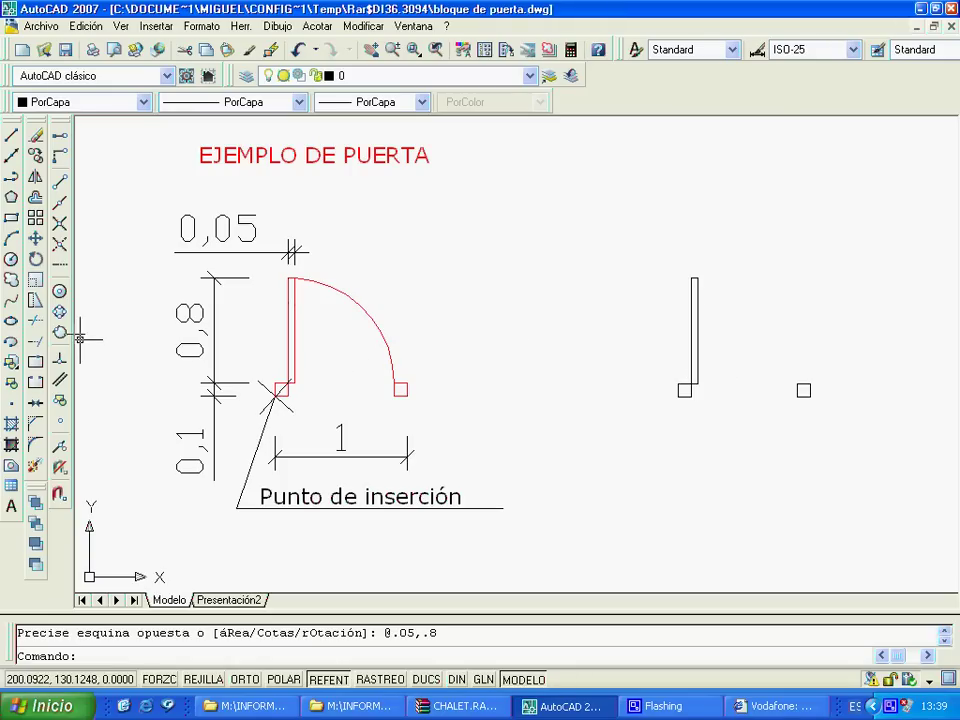
left_click(12, 240)
type("C")
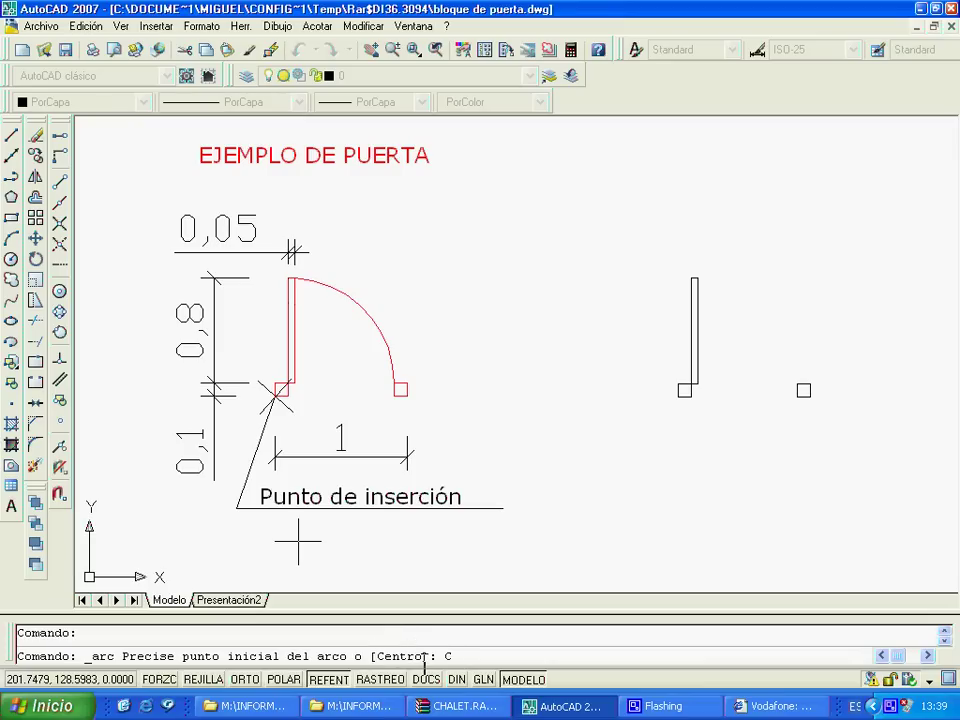
key("Return")
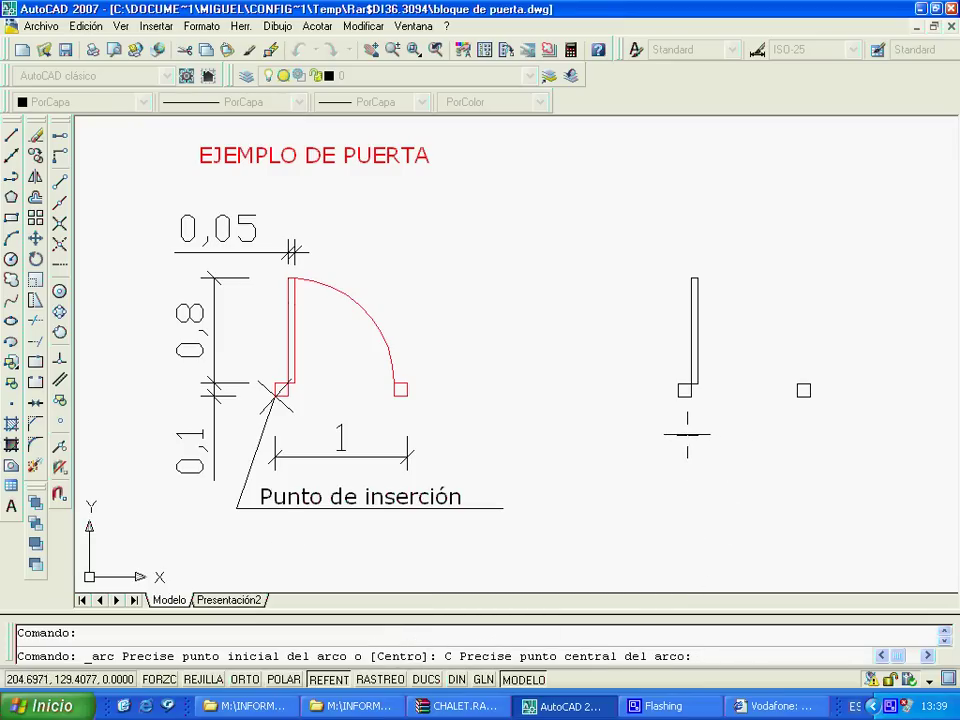
scroll(681, 440, "up", 1)
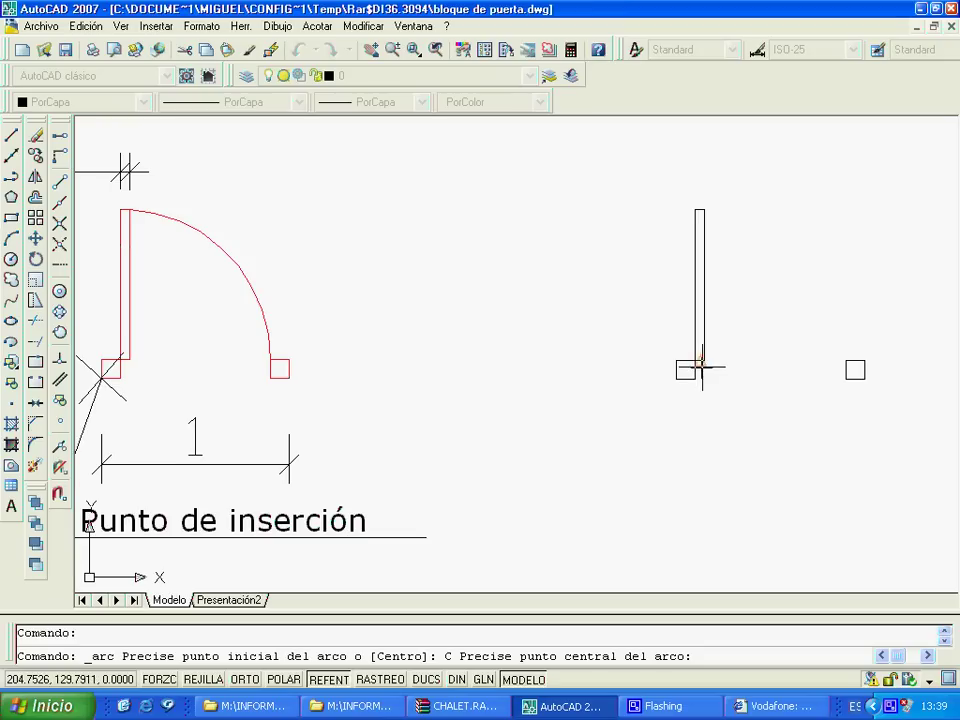
scroll(674, 407, "up", 2)
scroll(674, 407, "up", 1)
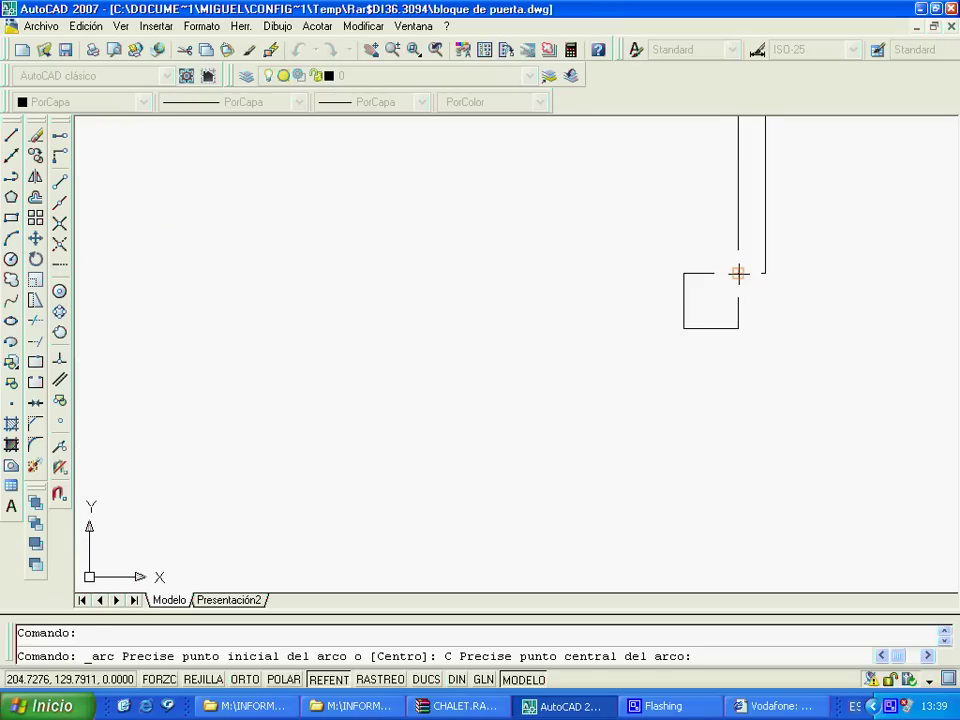
left_click(738, 273)
scroll(704, 326, "down", 2)
scroll(707, 324, "down", 3)
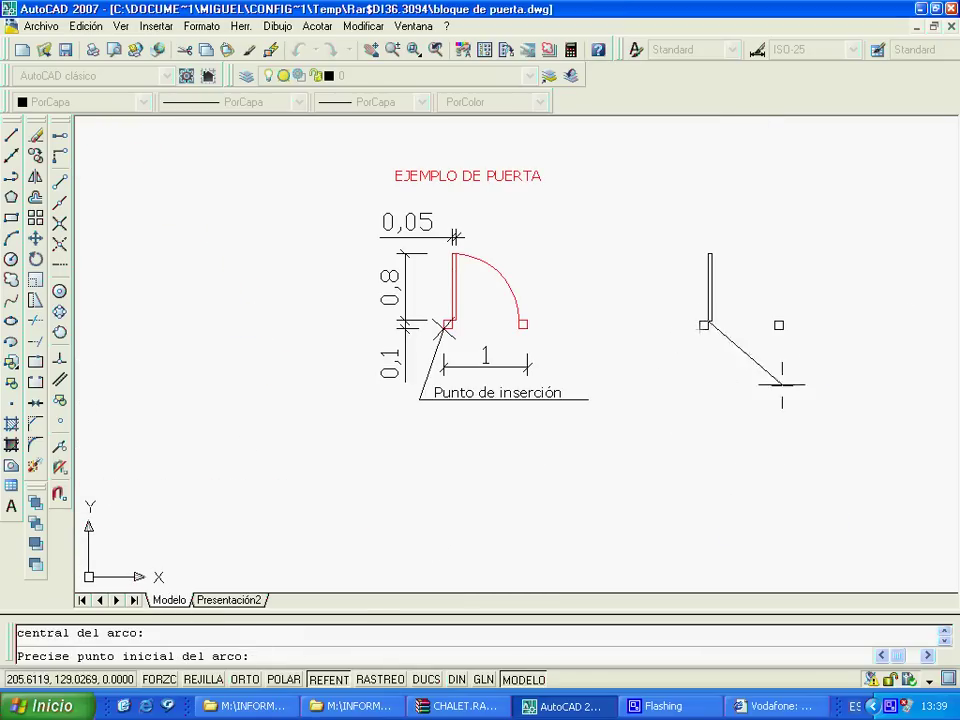
scroll(754, 356, "up", 4)
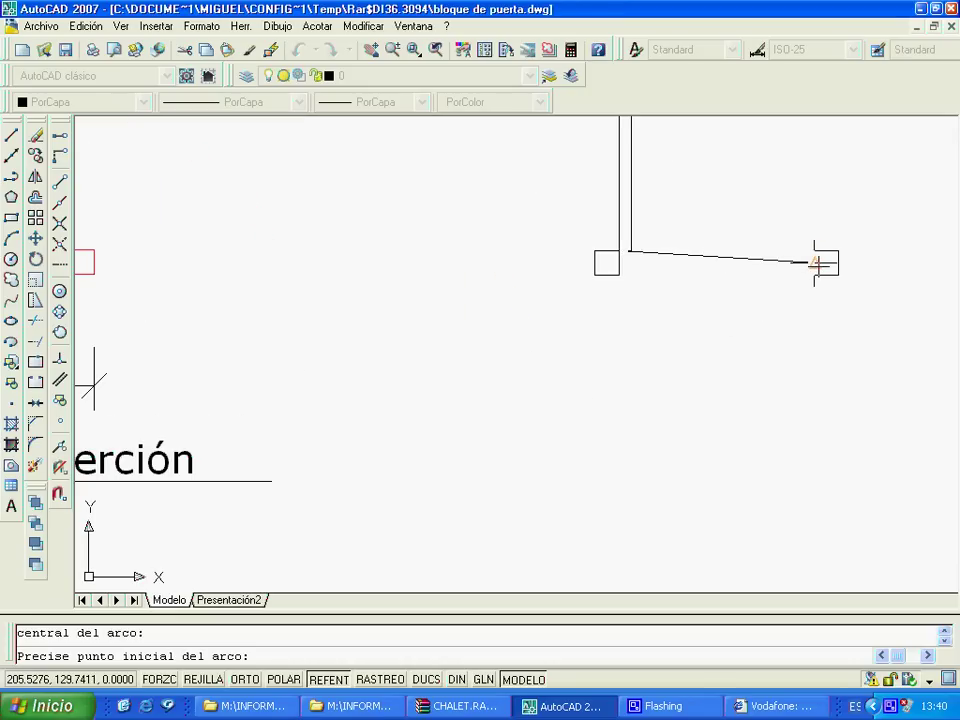
left_click(815, 251)
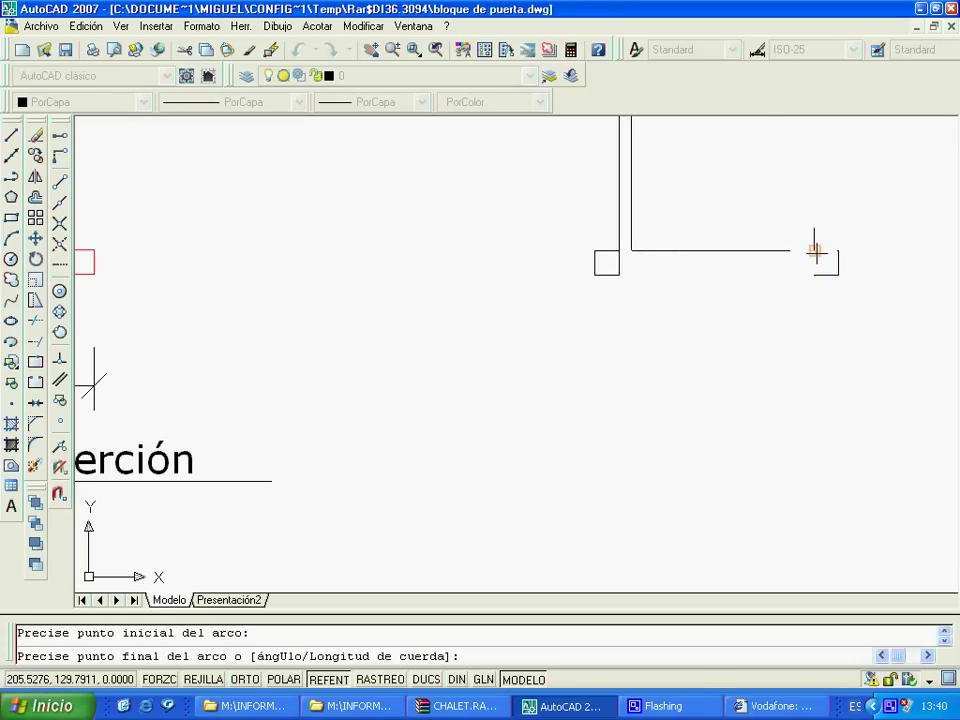
middle_click_drag(670, 252, 644, 485)
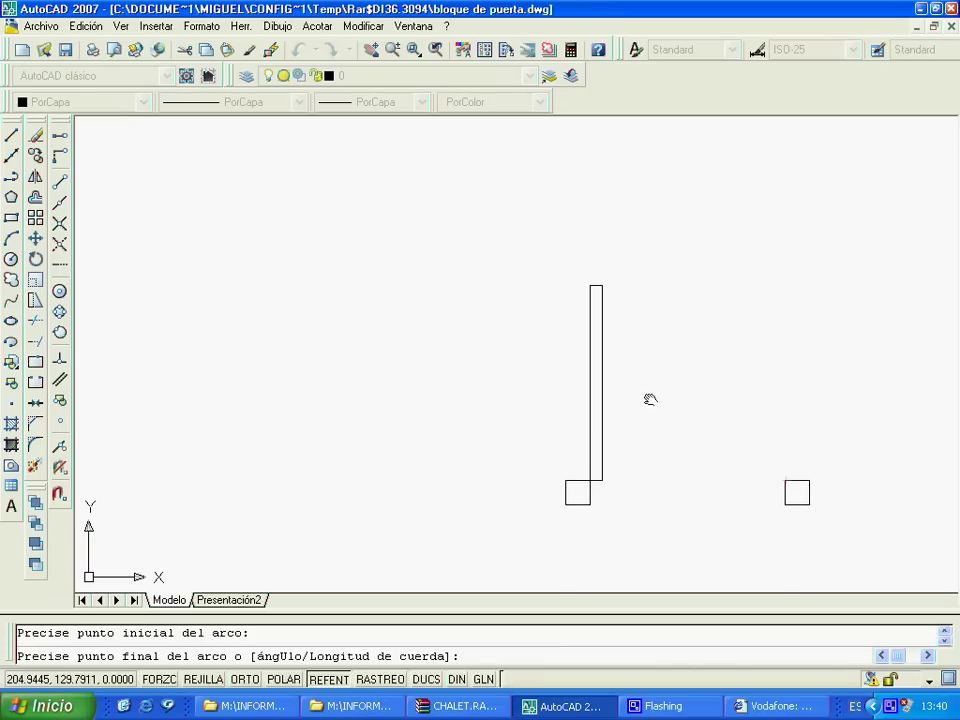
left_click(603, 287)
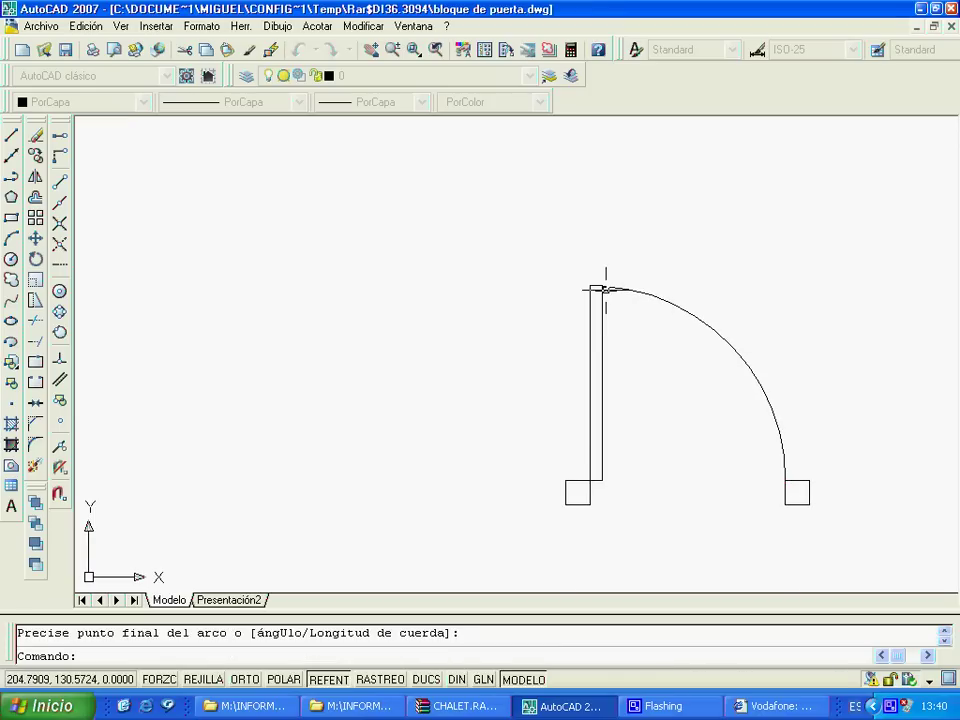
scroll(665, 563, "down", 1)
middle_click_drag(665, 563, 671, 431)
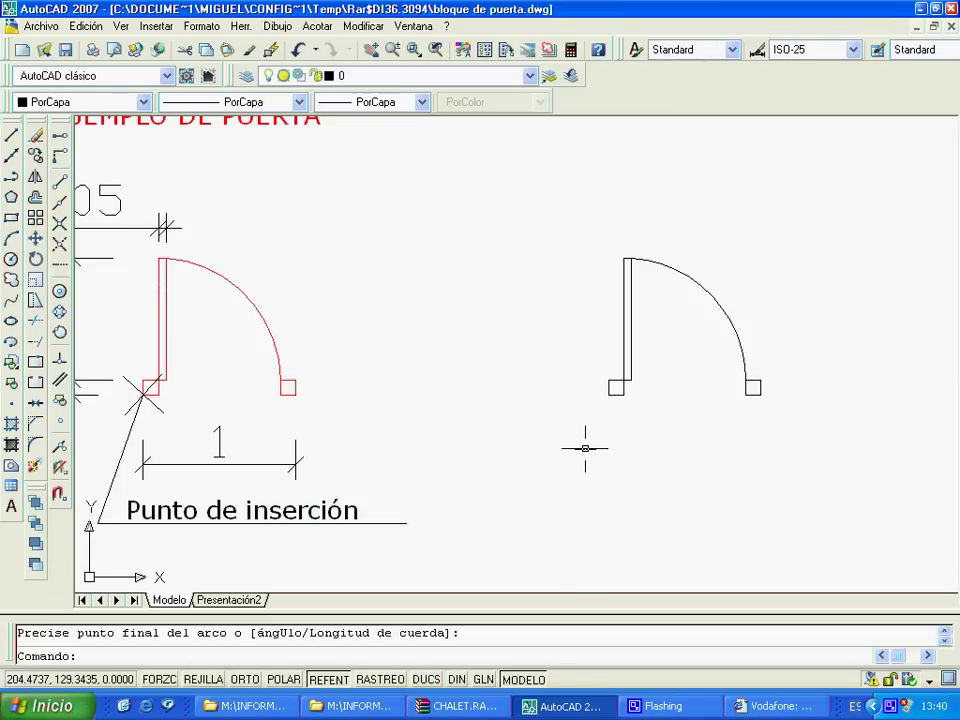
scroll(593, 446, "up", 2)
middle_click_drag(593, 446, 399, 520)
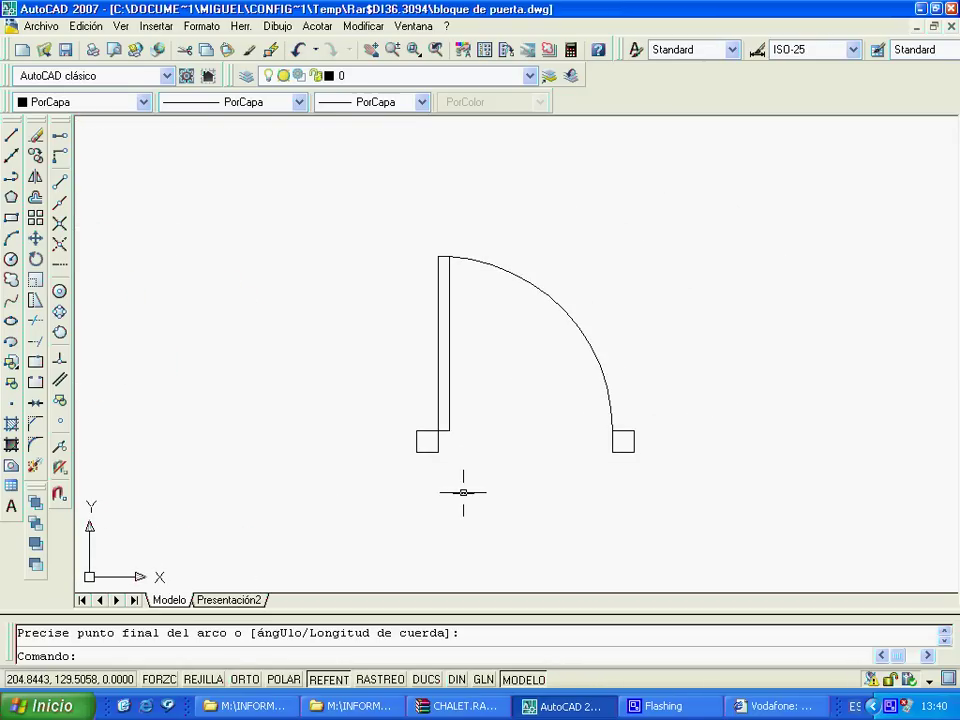
scroll(461, 493, "up", 1)
middle_click_drag(544, 482, 480, 523)
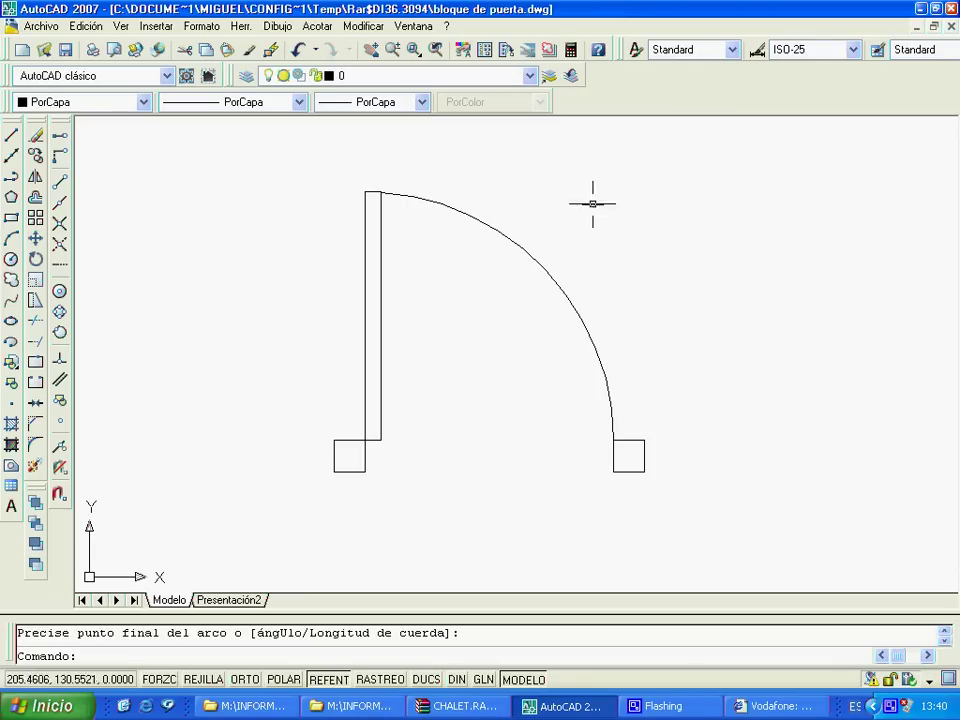
left_click(291, 168)
left_click(763, 551)
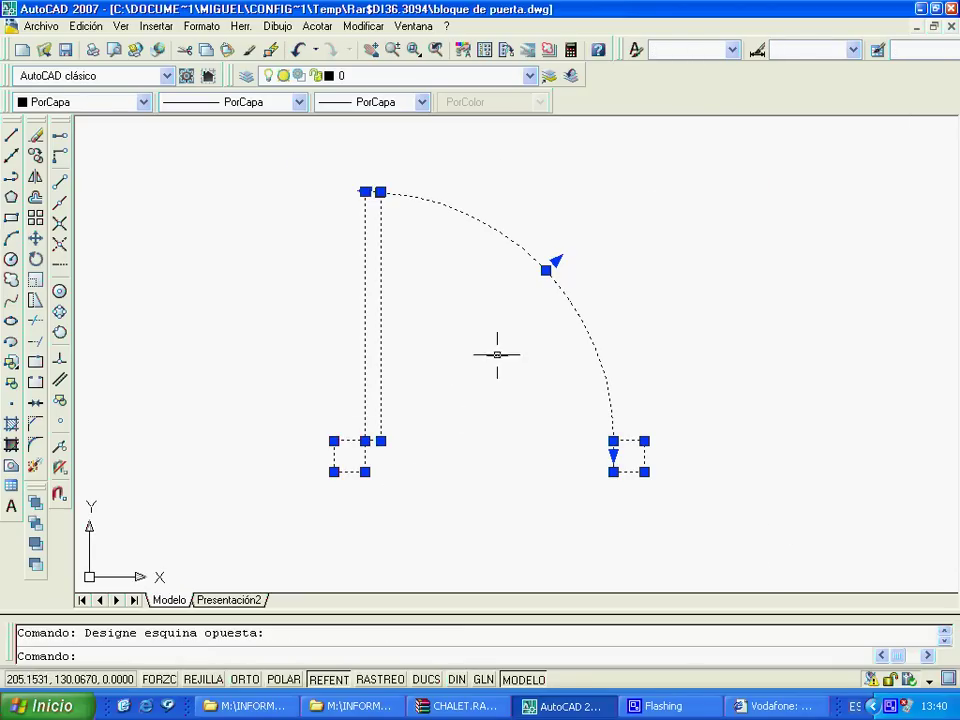
key("Escape")
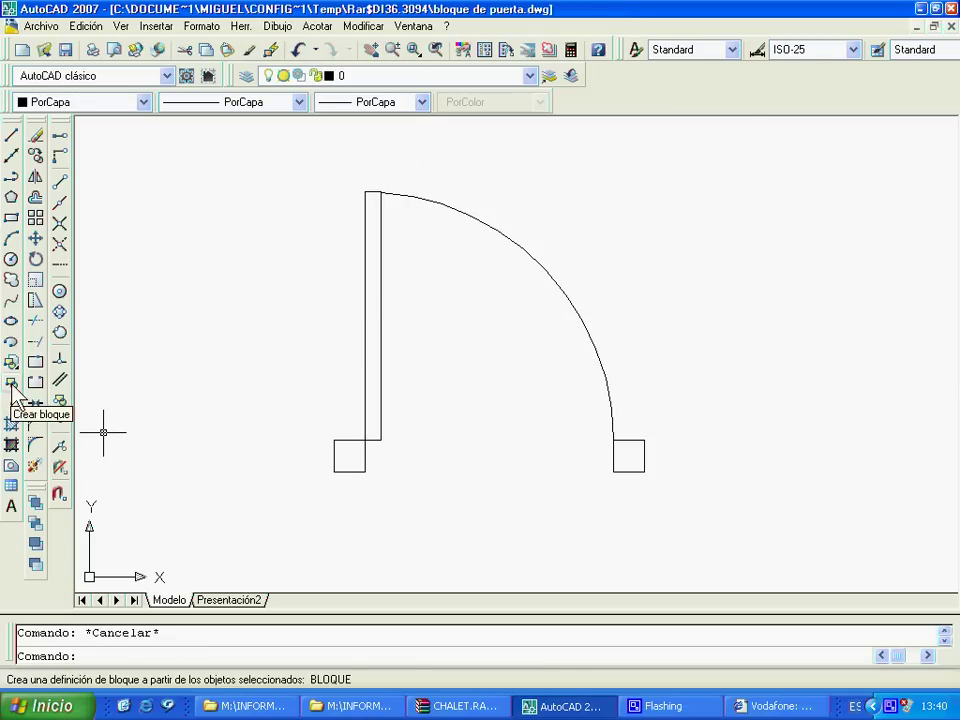
Step: Name the new block PUERTA with base point at the black door's lower-left corner
left_click(12, 384)
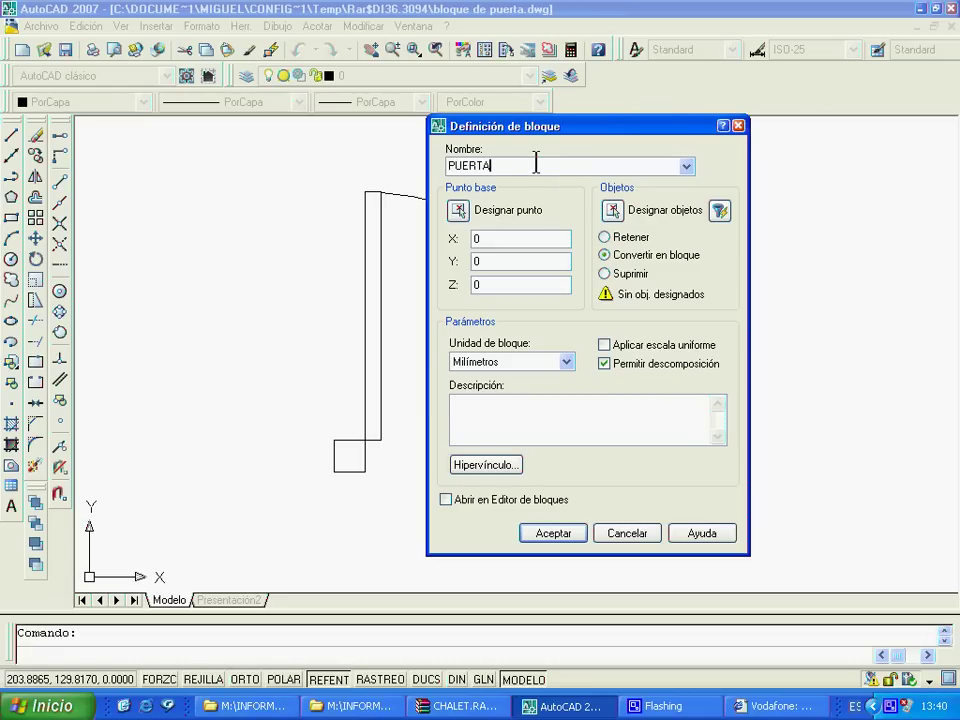
type("PUERTA")
left_click(458, 210)
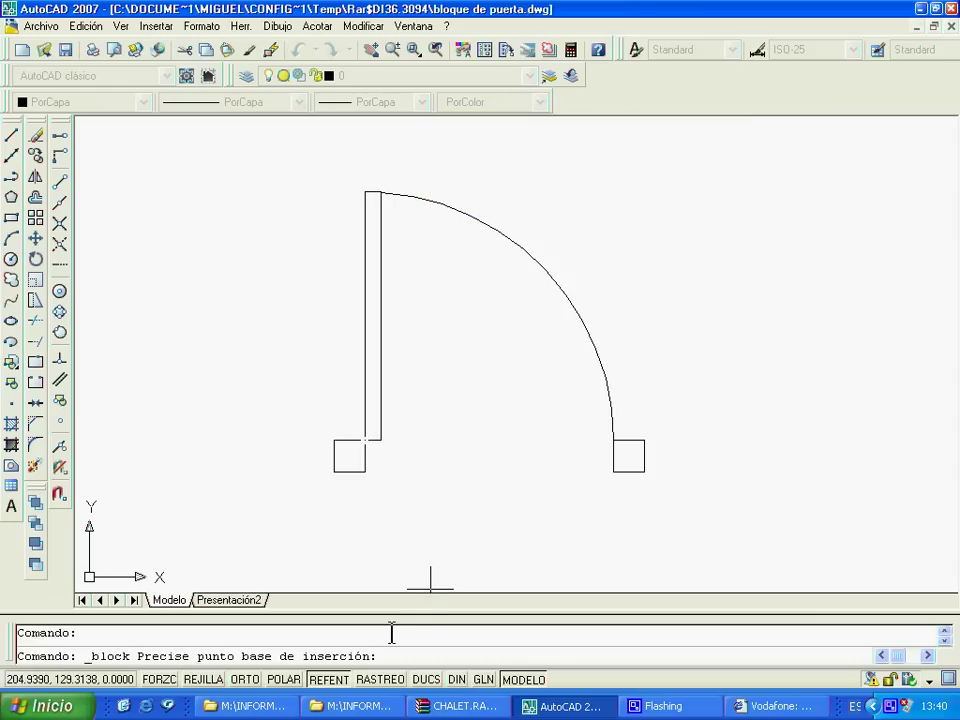
middle_click_drag(300, 500, 951, 463)
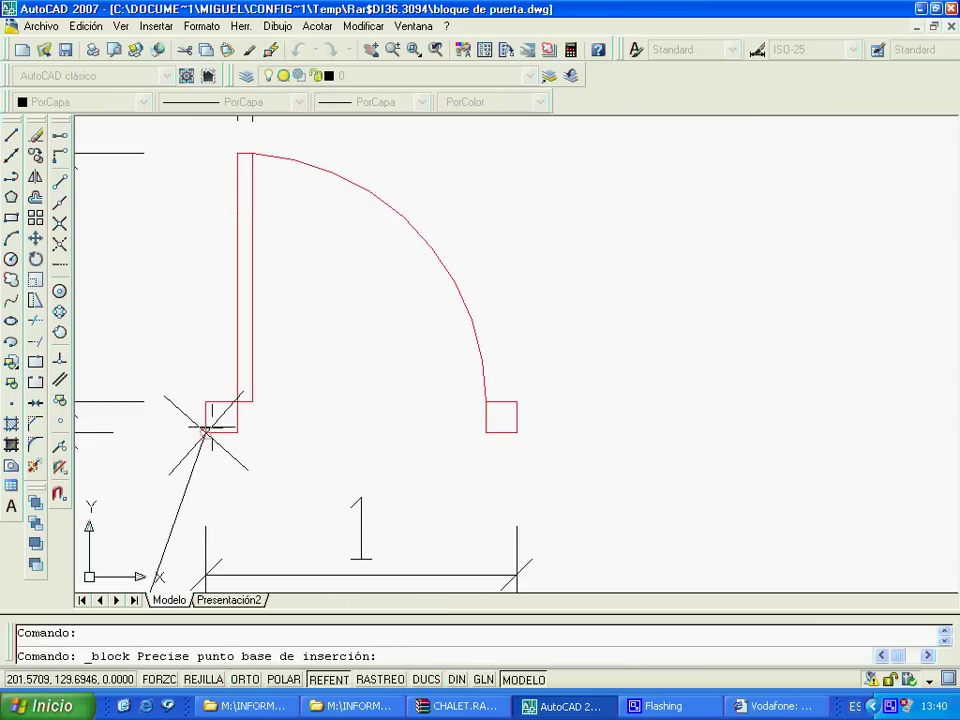
scroll(298, 452, "down", 2)
scroll(302, 452, "down", 4)
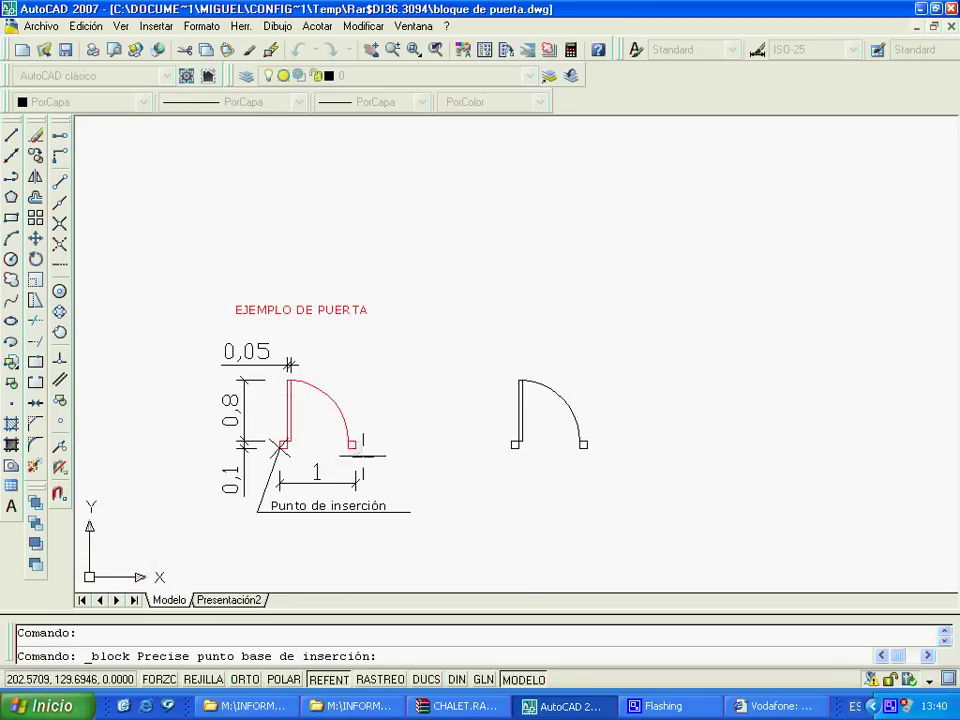
scroll(500, 458, "up", 5)
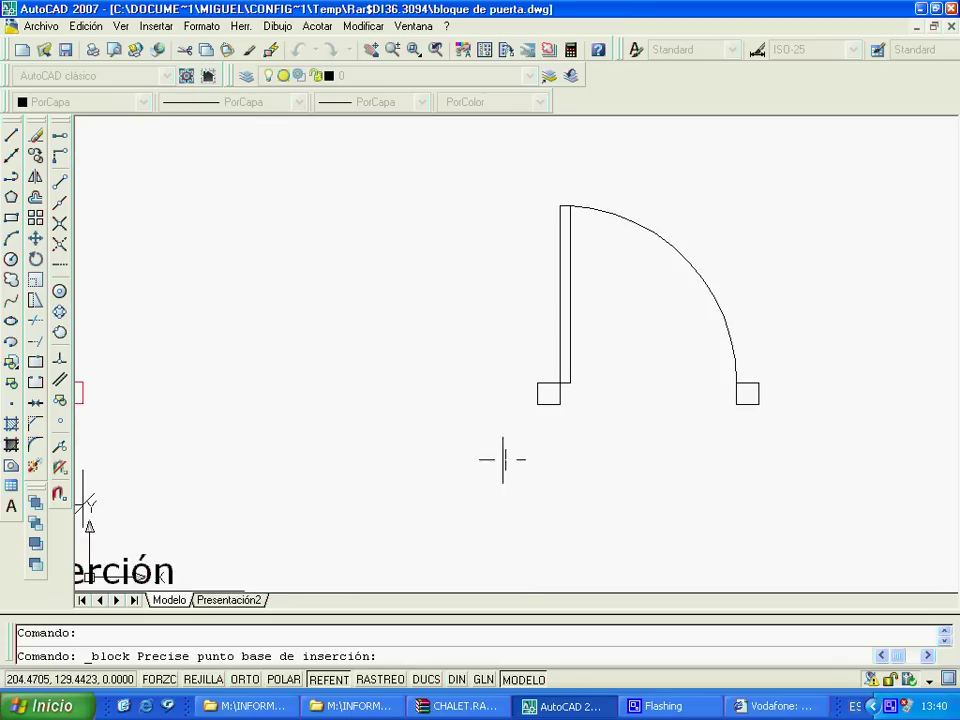
left_click(533, 404)
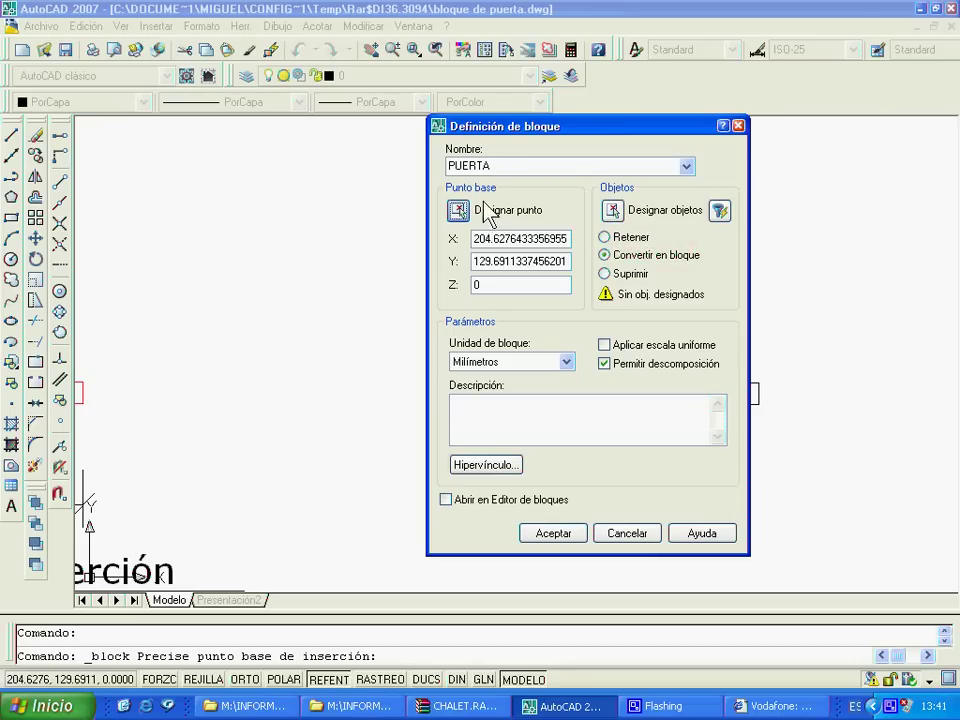
Step: Window-select the four black door objects and confirm redefining block PUERTA
left_click(613, 211)
left_click(826, 179)
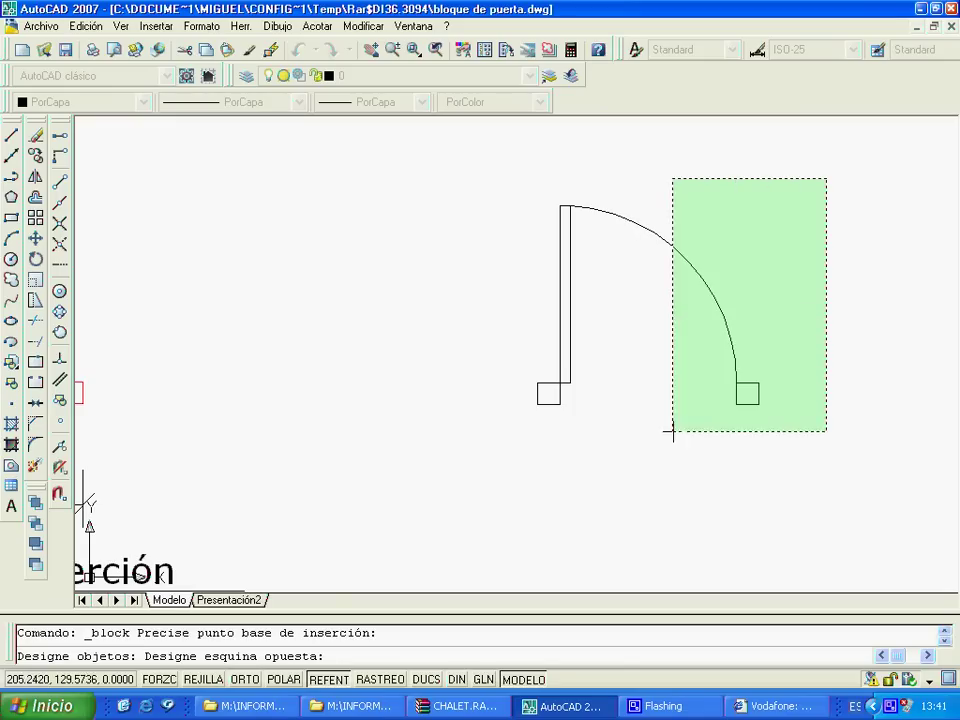
left_click(451, 487)
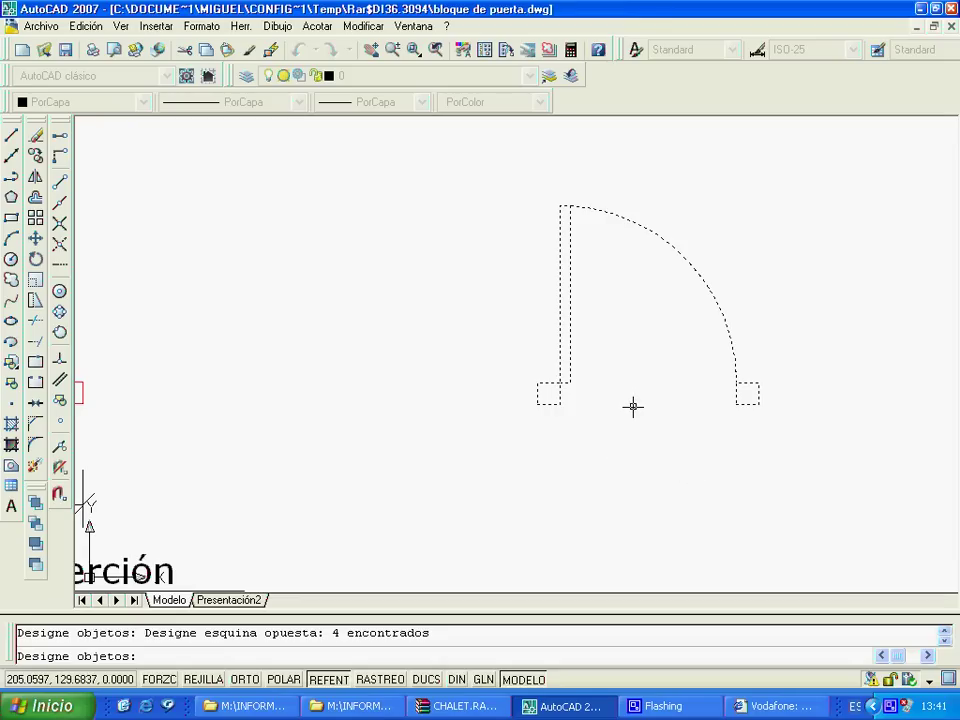
key("Return")
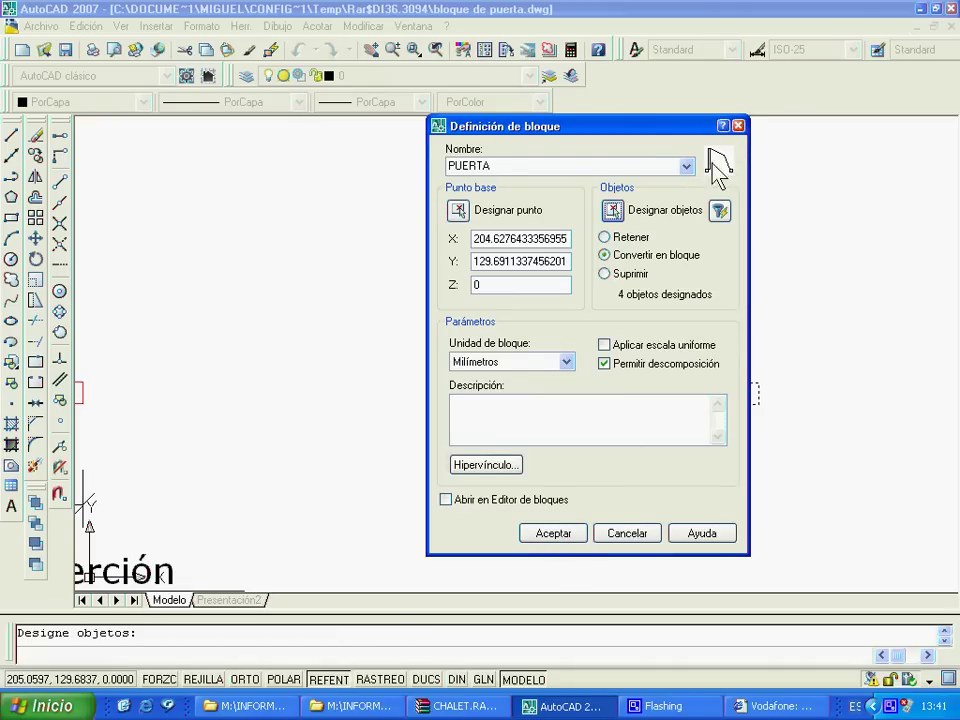
left_click_drag(696, 131, 401, 170)
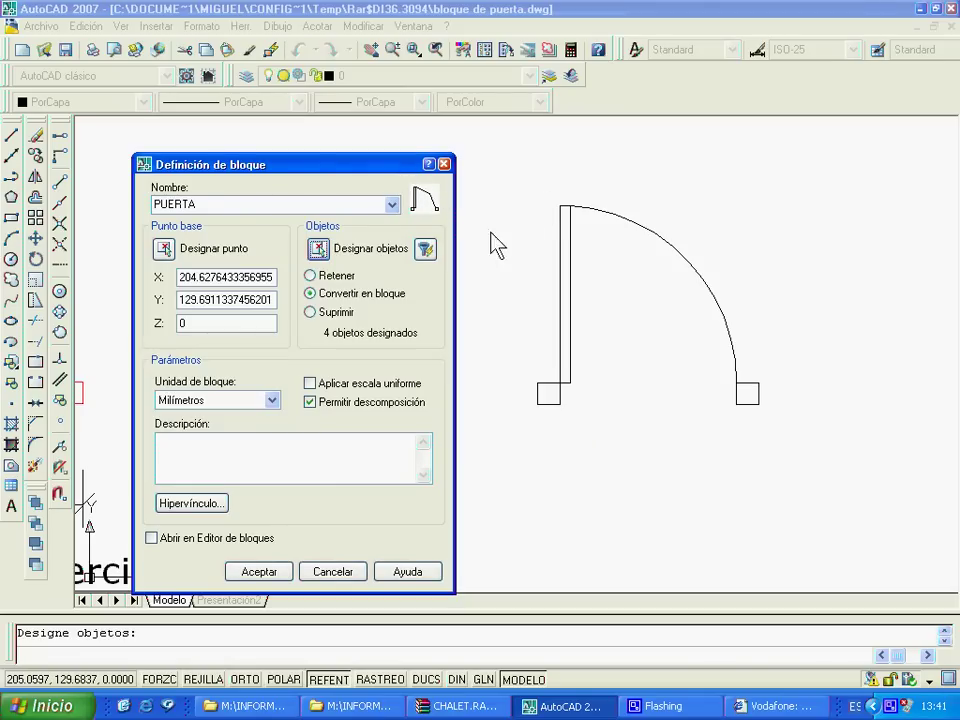
left_click(280, 573)
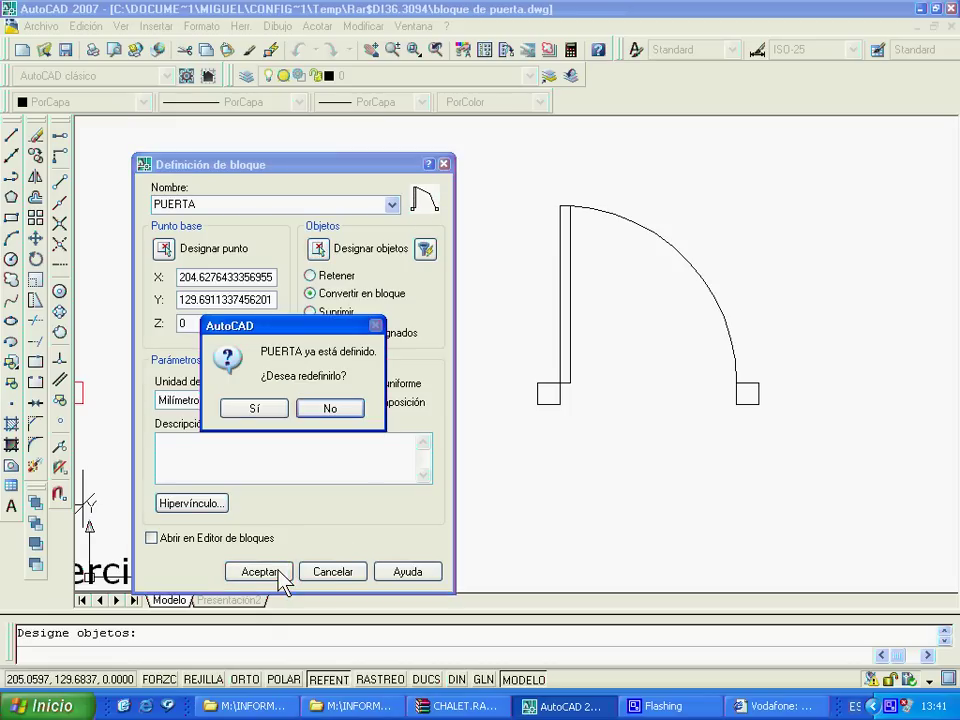
left_click(270, 408)
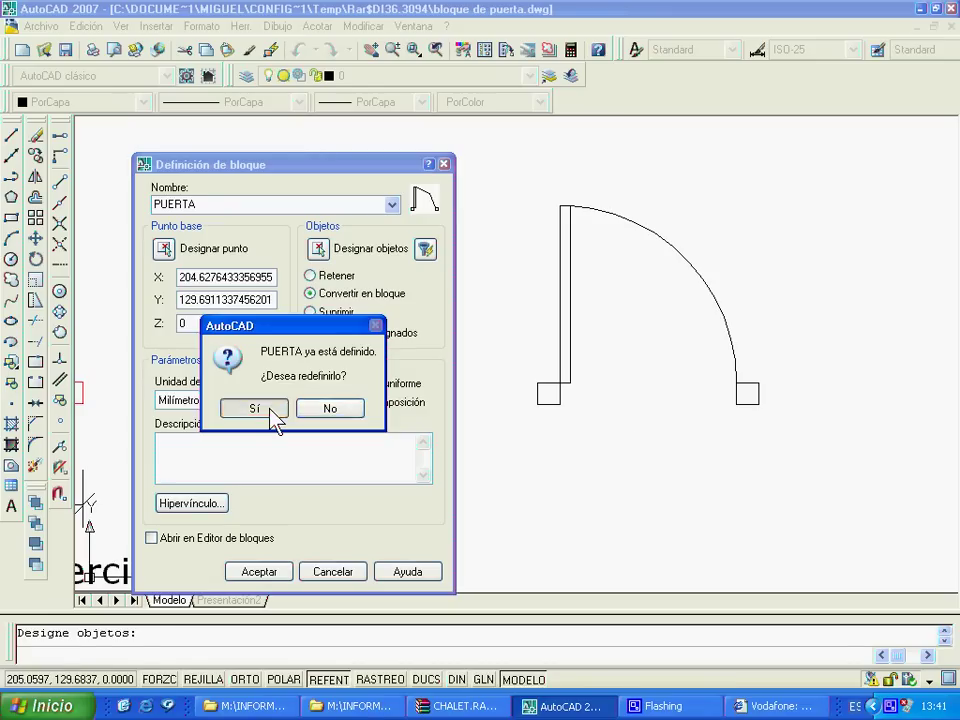
left_click(566, 353)
key("Escape")
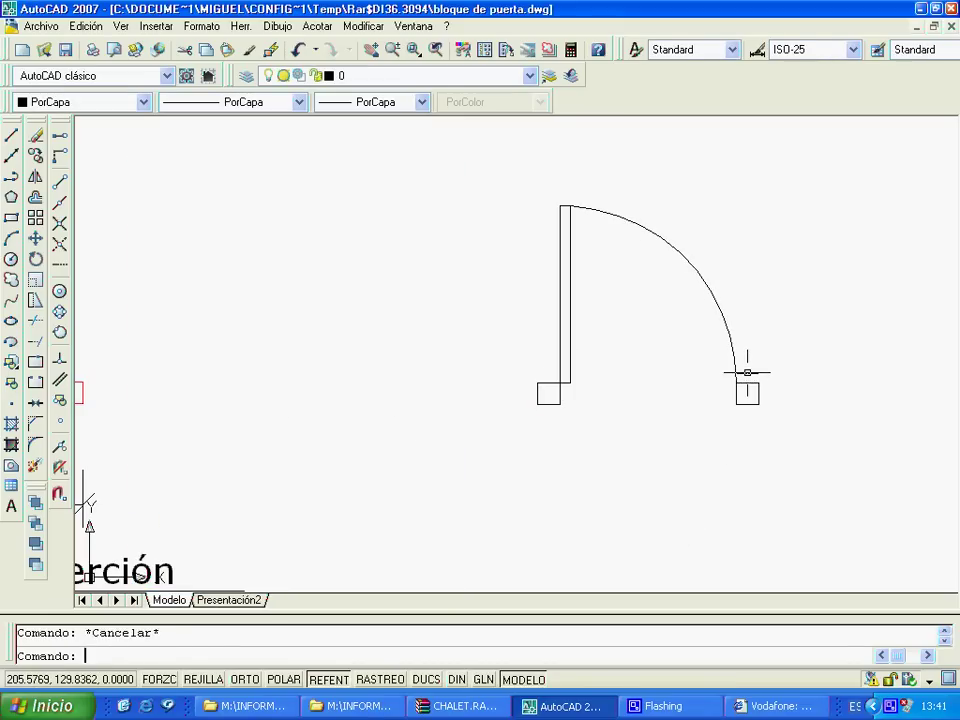
left_click(730, 348)
key("Escape")
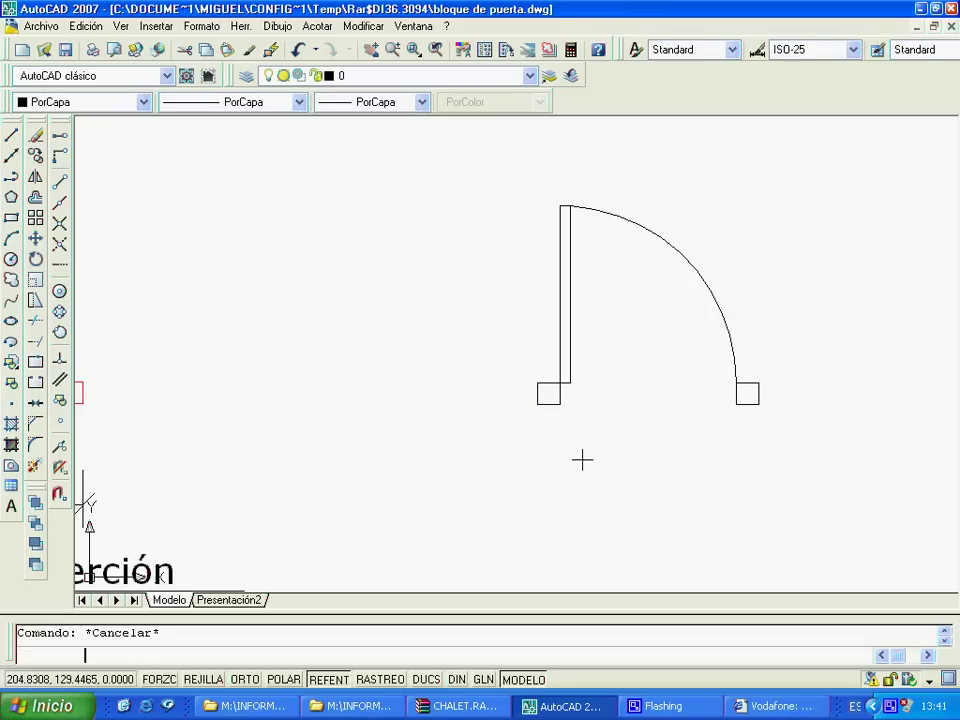
left_click(724, 319)
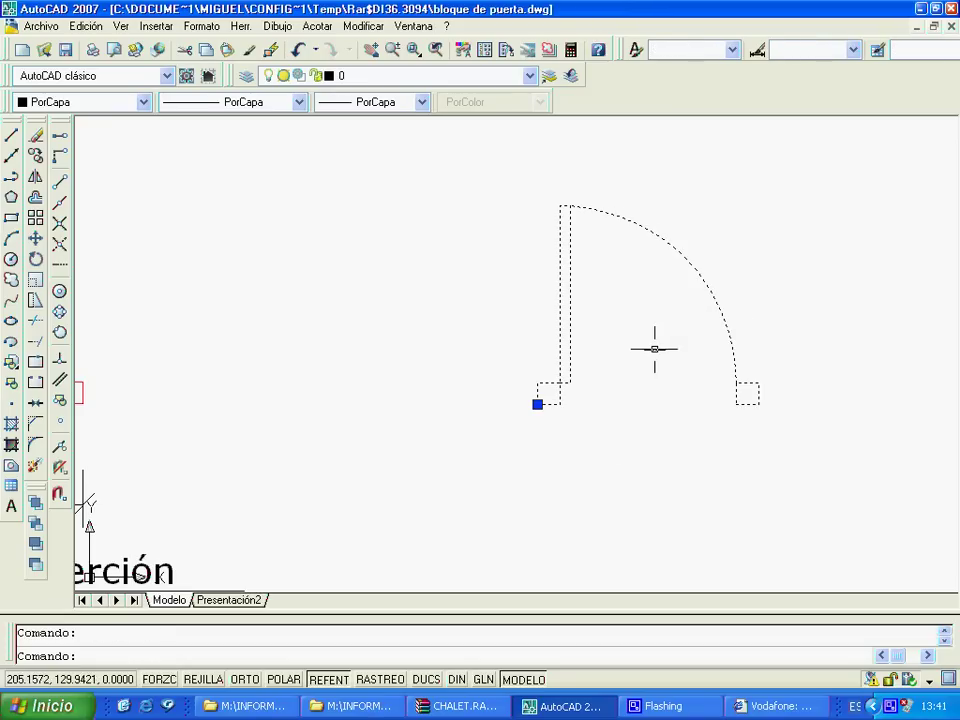
key("Escape")
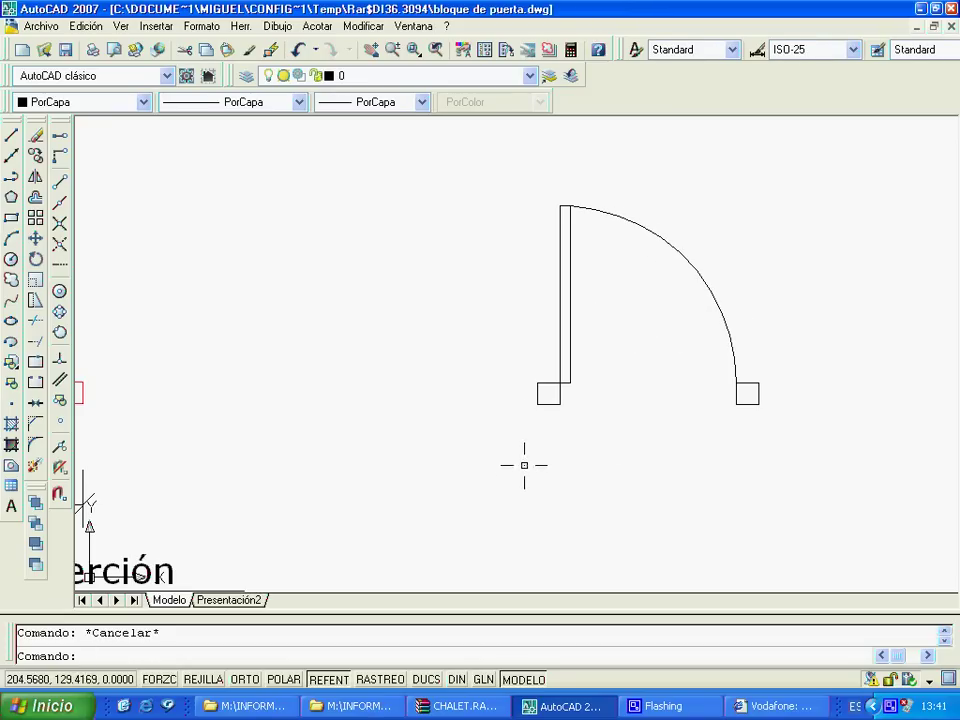
left_click(570, 338)
scroll(561, 516, "up", 3)
middle_click_drag(579, 386, 343, 587)
scroll(405, 497, "down", 2)
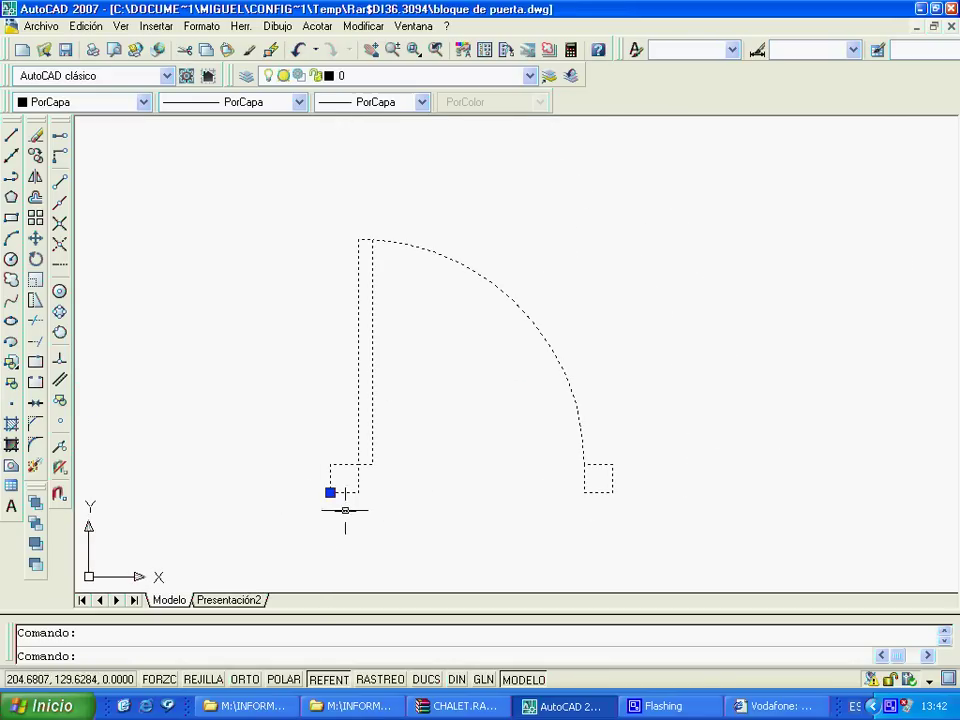
key("Escape")
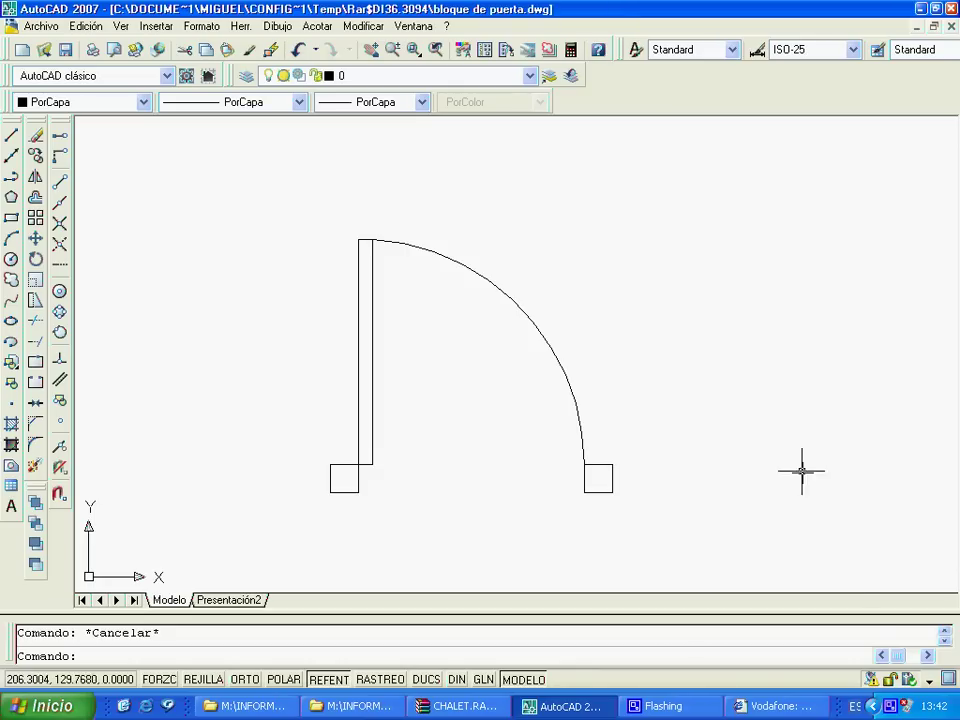
left_click(892, 702)
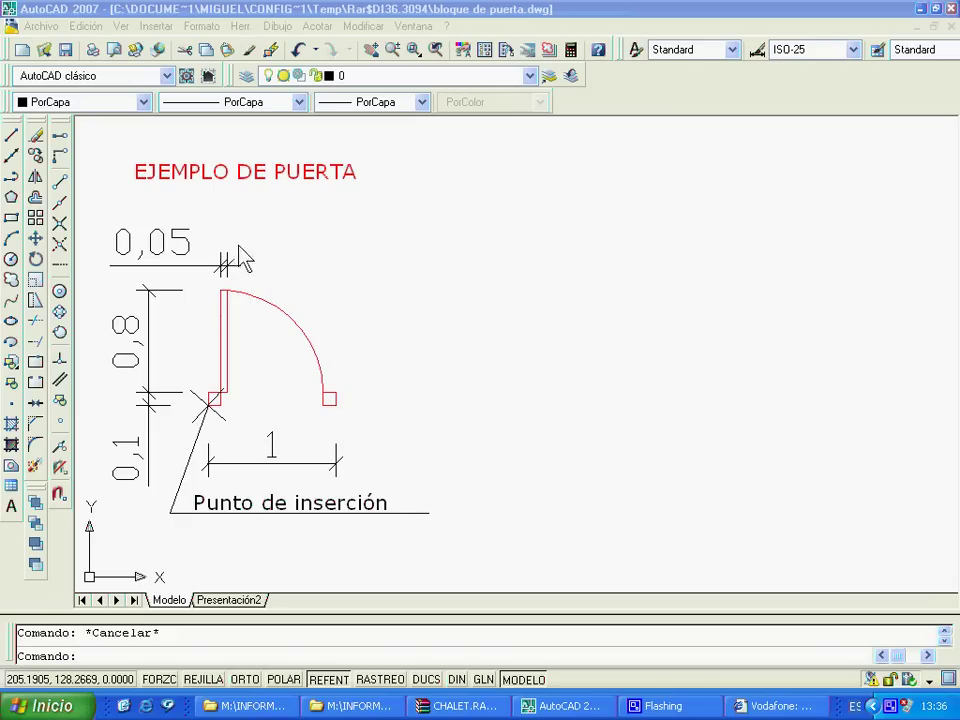
Step: Check the example's 0,05, 0,8 and 0,1 dimensions
left_click(145, 265)
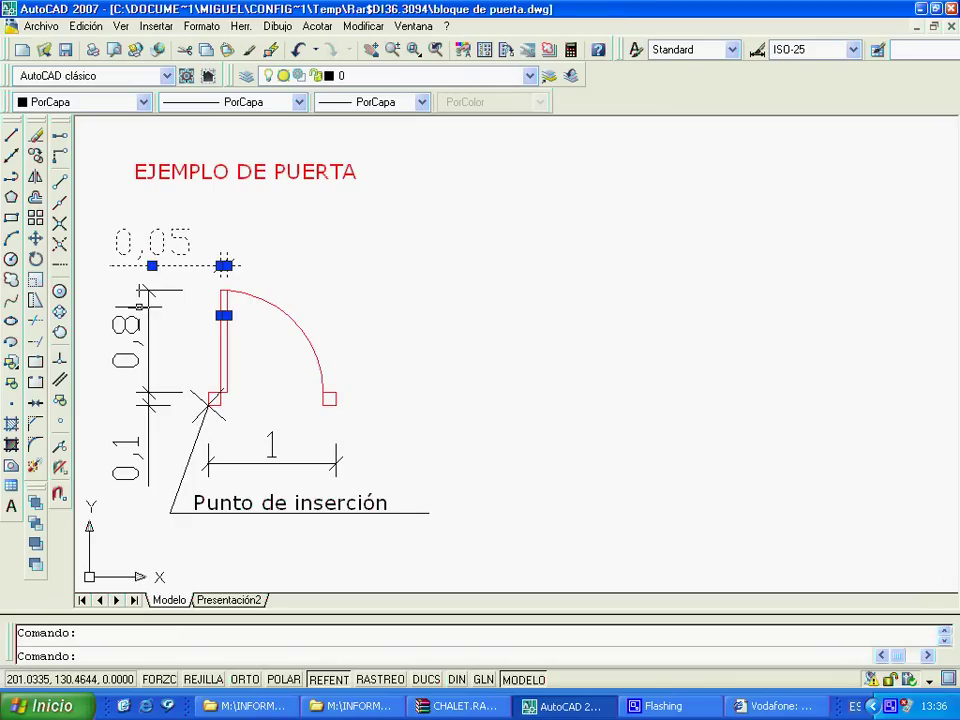
left_click(150, 321)
key("Escape")
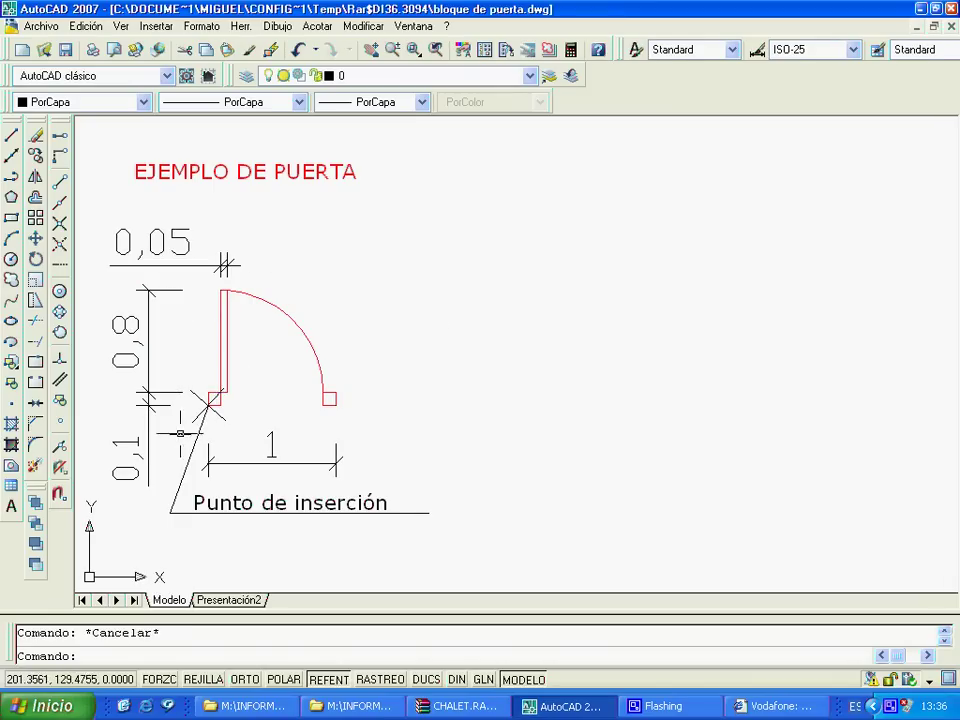
left_click(145, 440)
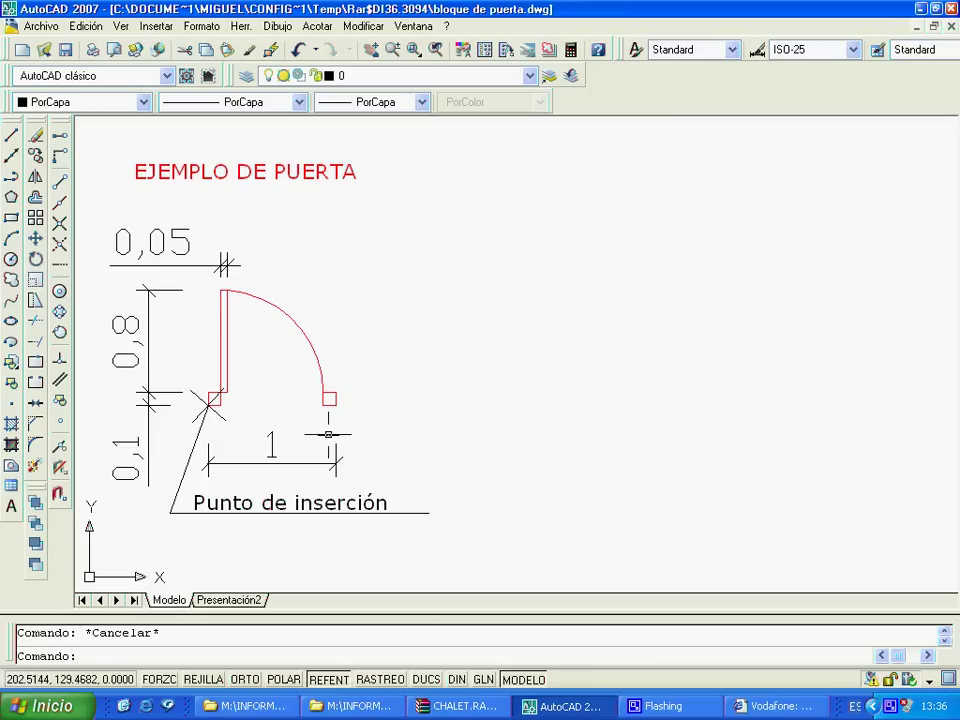
Step: Zoom around the example and start the Rectangle tool
scroll(275, 440, "up", 1)
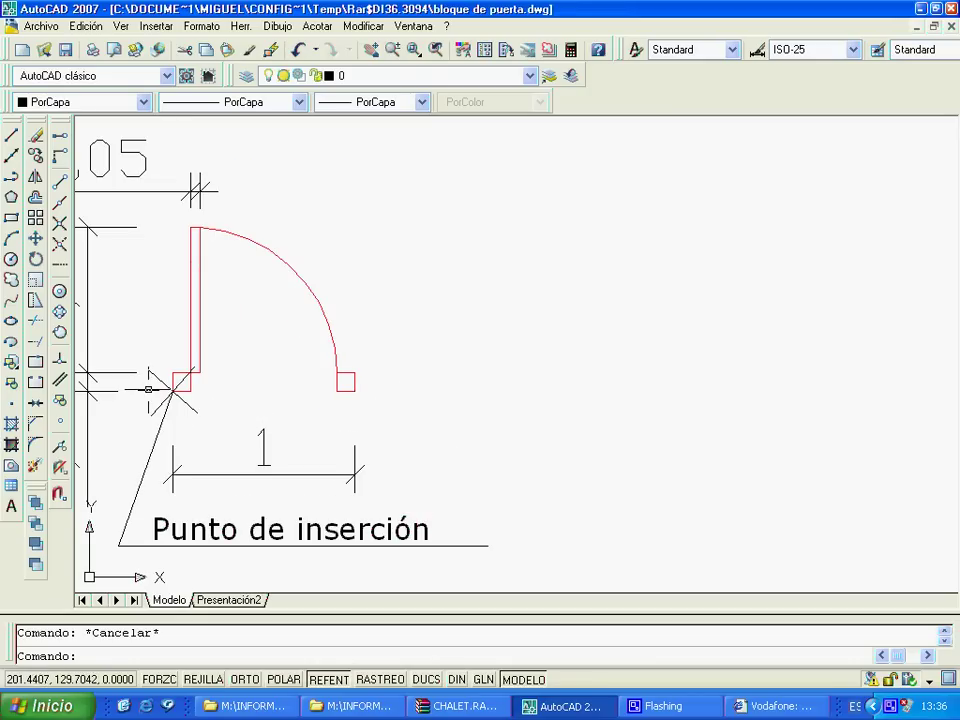
scroll(214, 409, "up", 2)
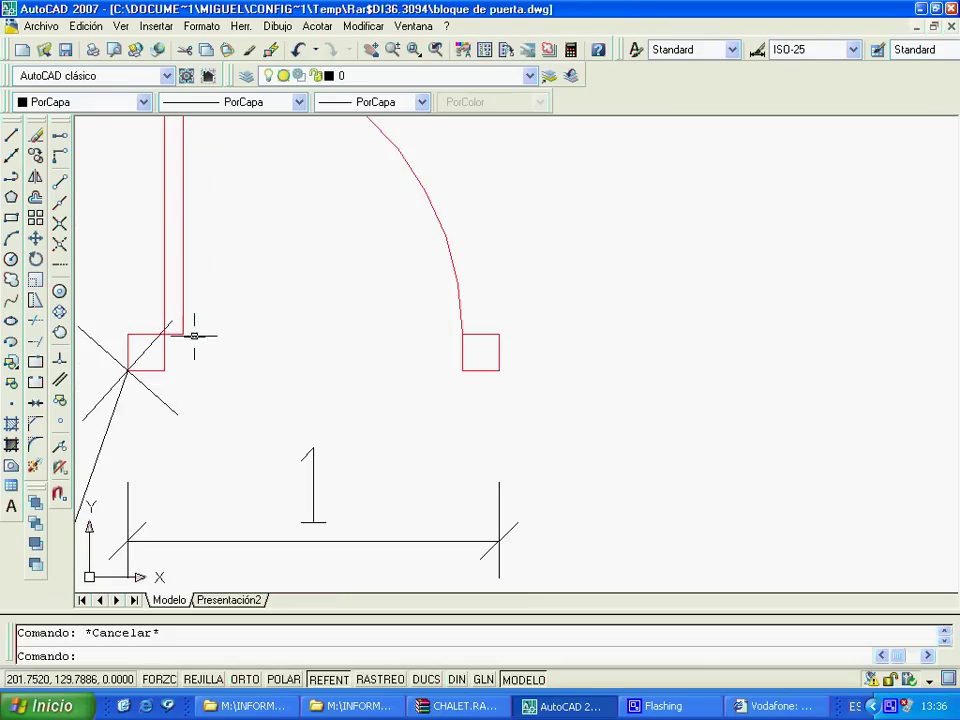
scroll(290, 386, "down", 3)
scroll(293, 395, "up", 3)
scroll(290, 392, "down", 2)
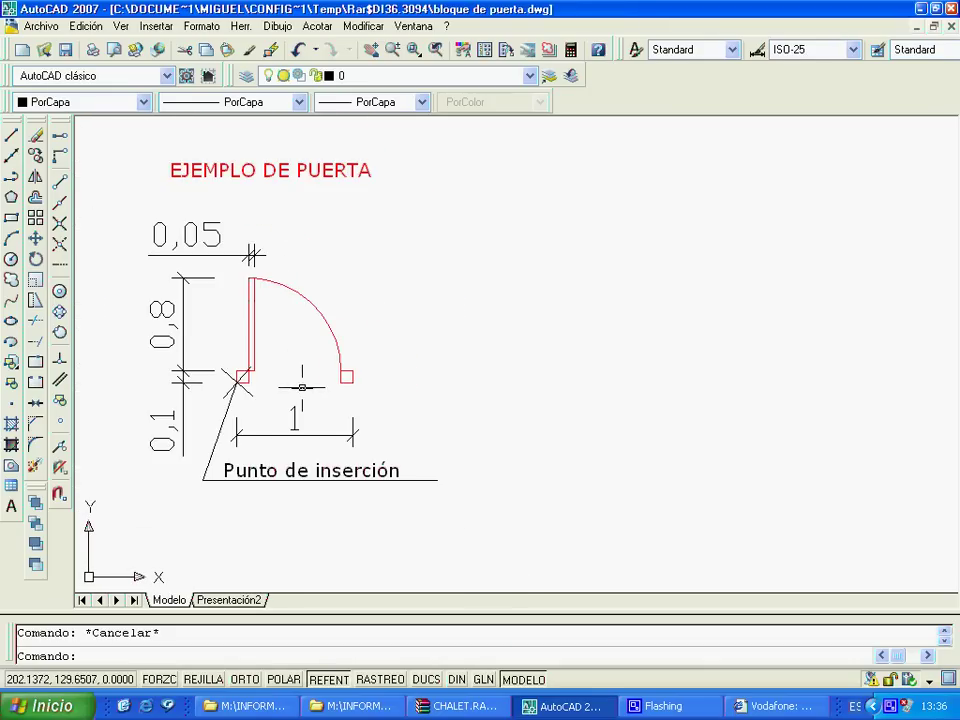
left_click(12, 218)
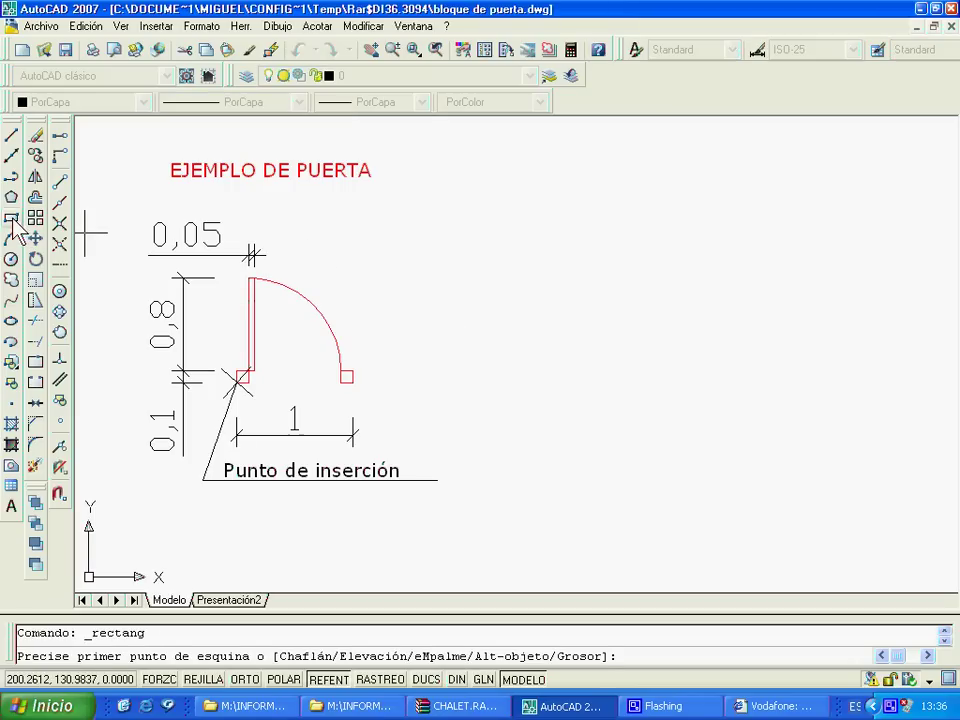
Step: Draw a @.1,.1 jamb square right of the example and begin selecting it
left_click(590, 381)
type("@.1,.1")
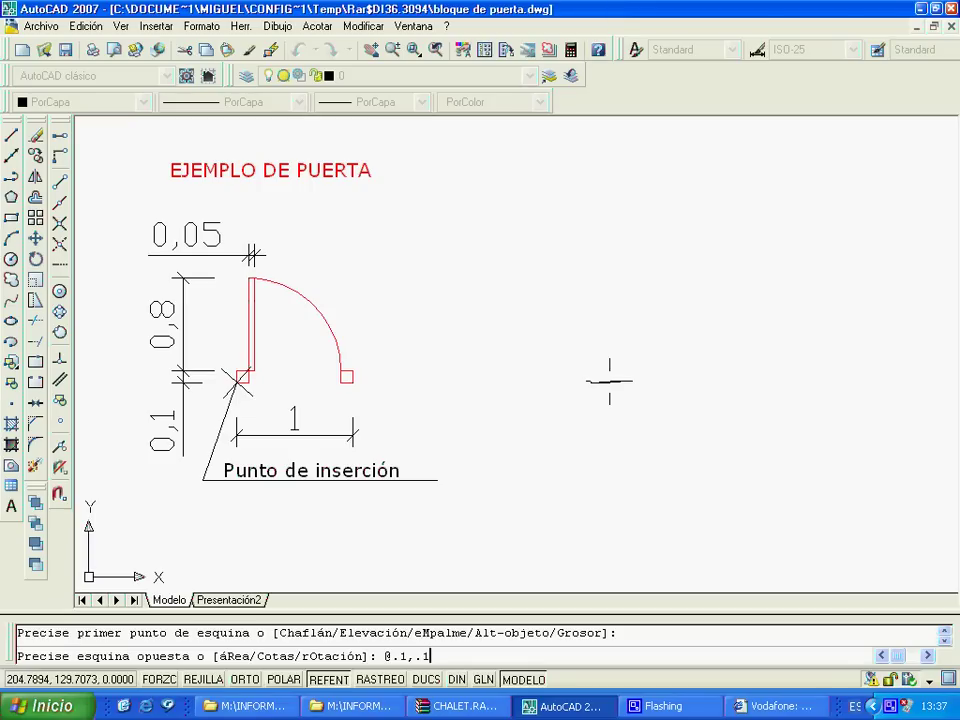
key("Return")
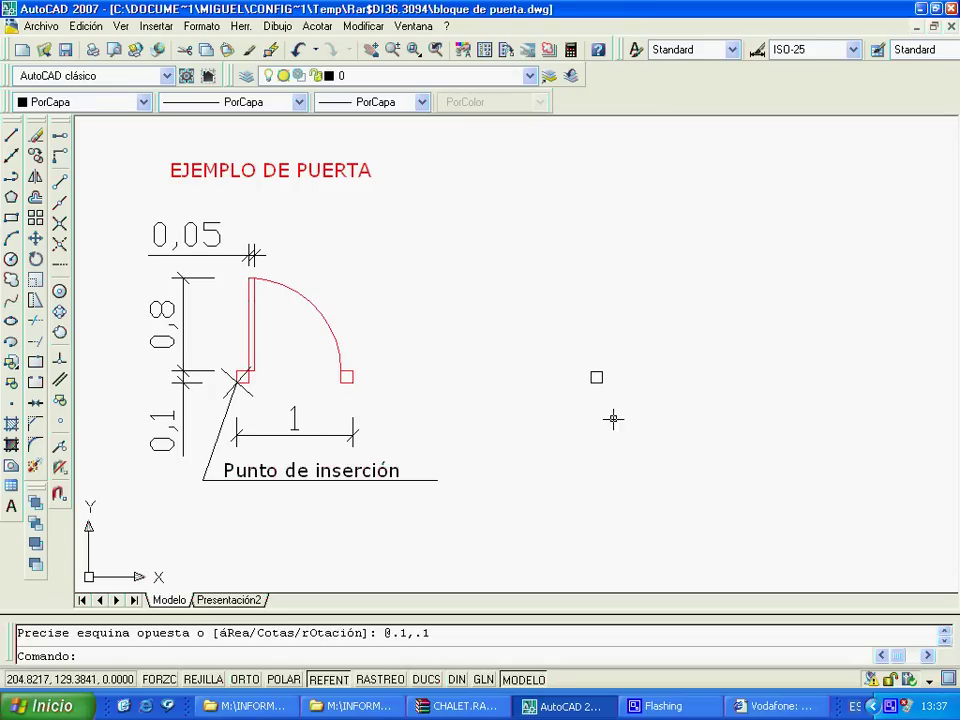
left_click(568, 357)
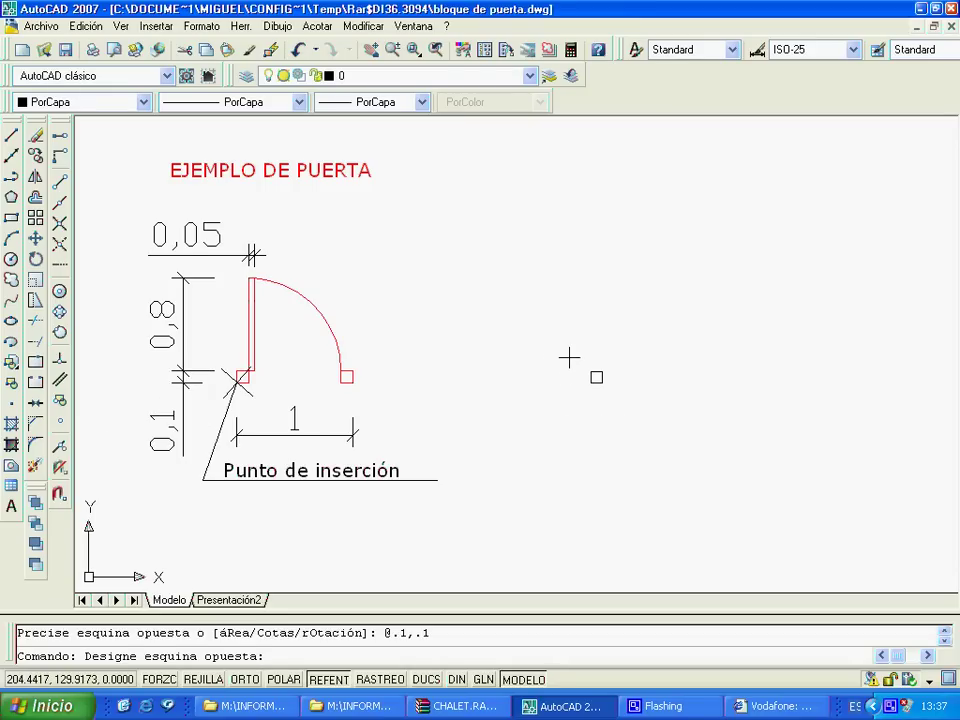
Step: Copy the selected square 0.9 to the right from its corner base point
left_click(638, 405)
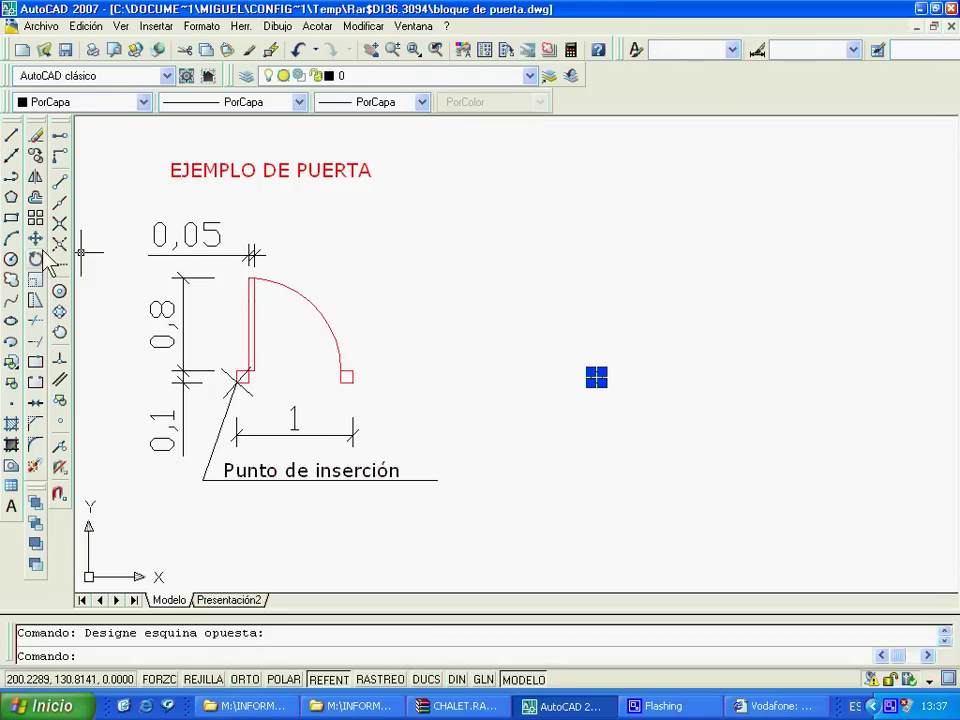
left_click(36, 155)
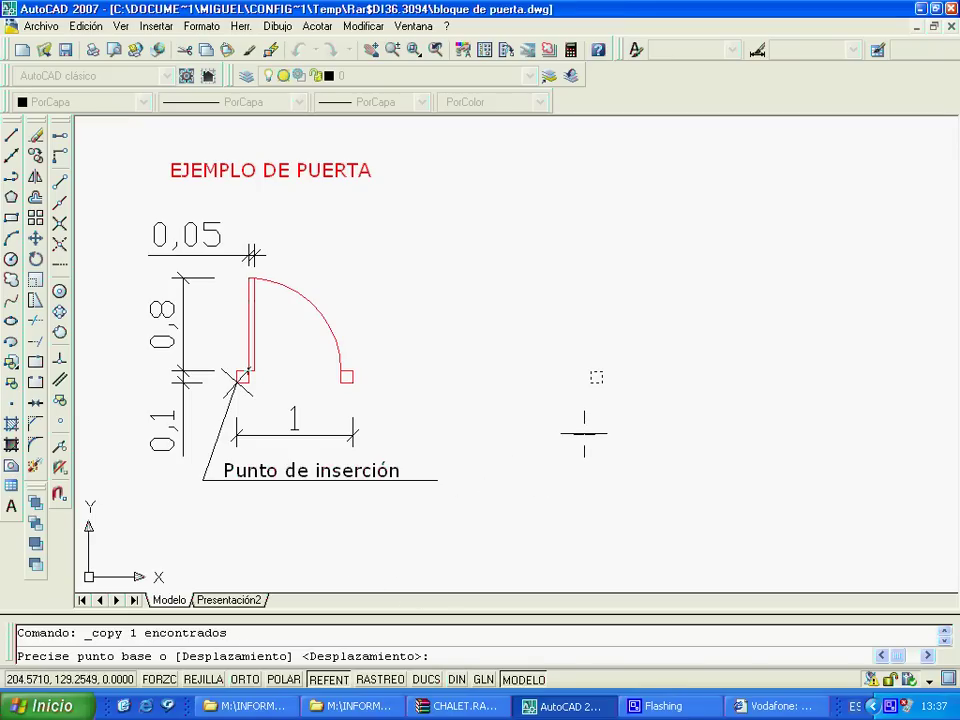
left_click(591, 381)
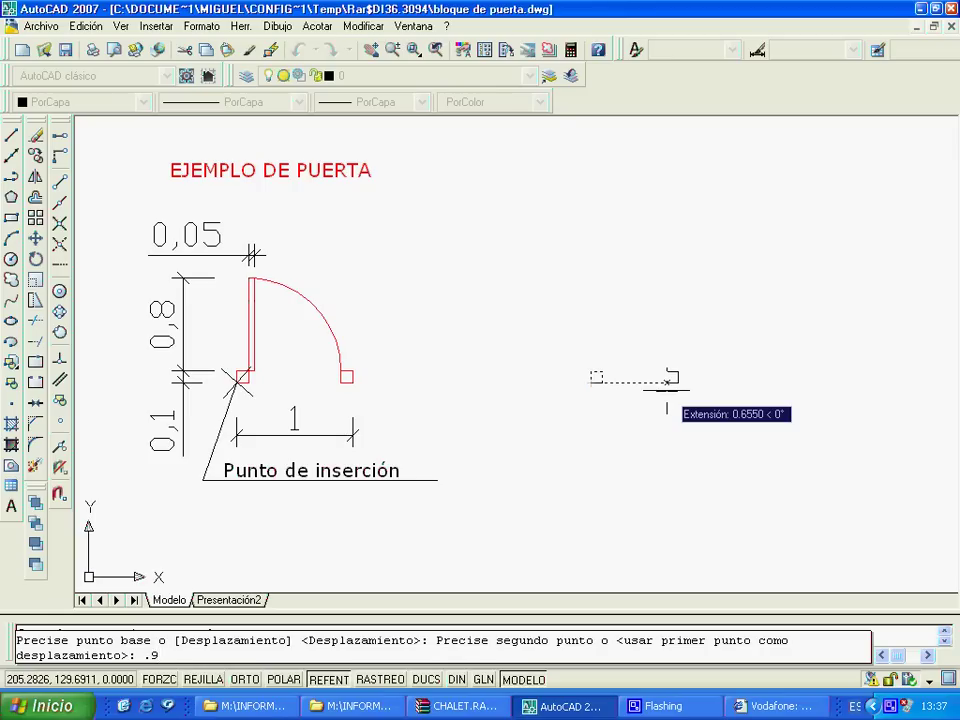
key("Return")
key("Escape")
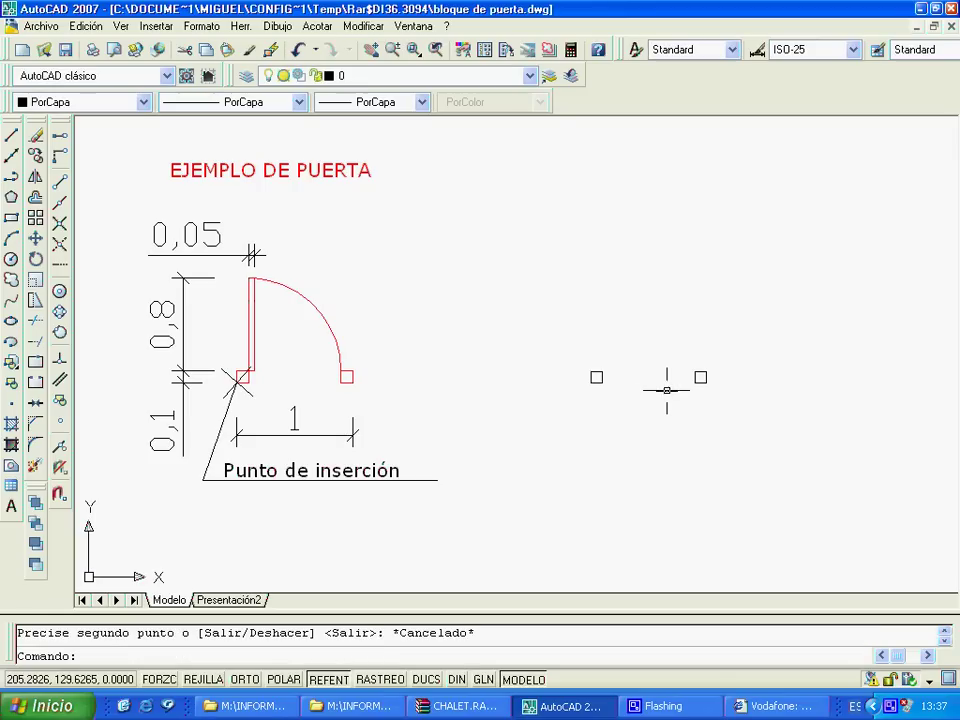
Step: Trial-move both squares to the example door's insertion point, then undo it
left_click(574, 360)
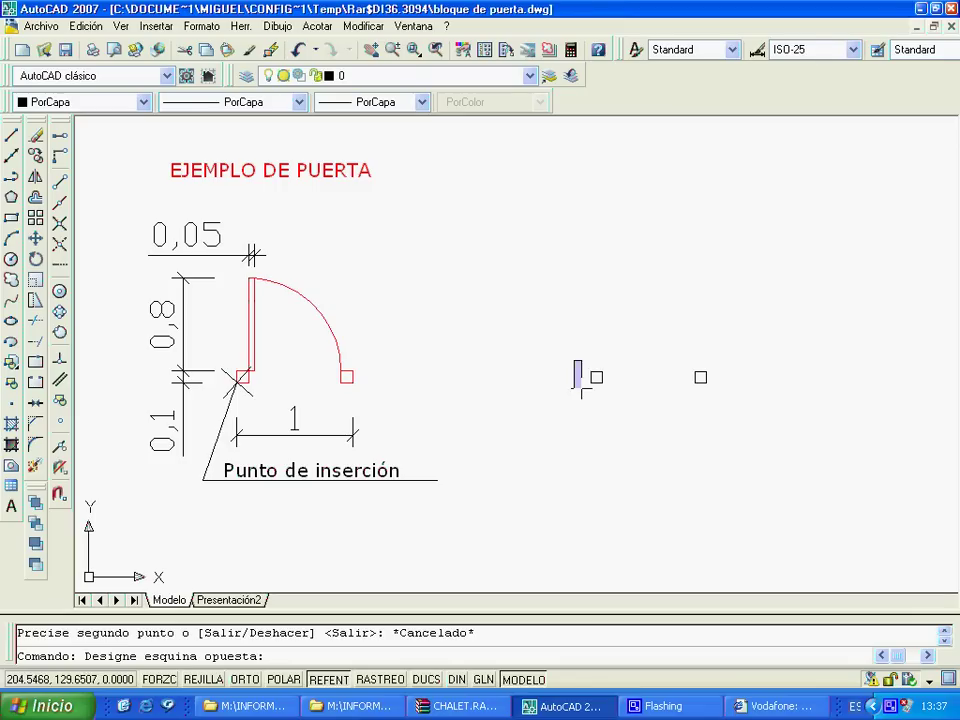
left_click(742, 408)
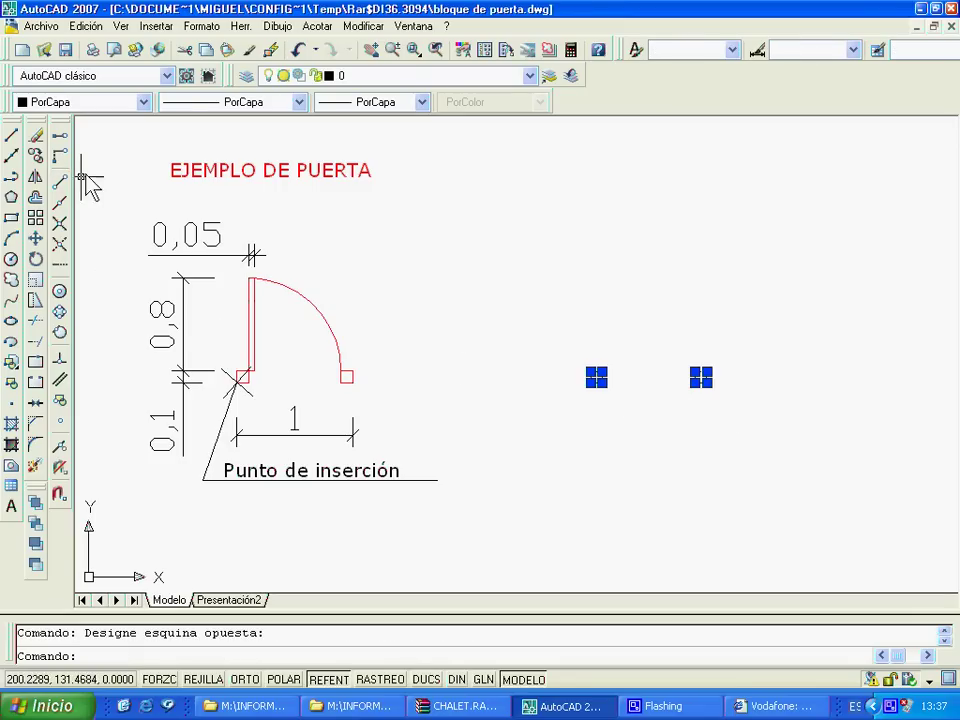
left_click(35, 238)
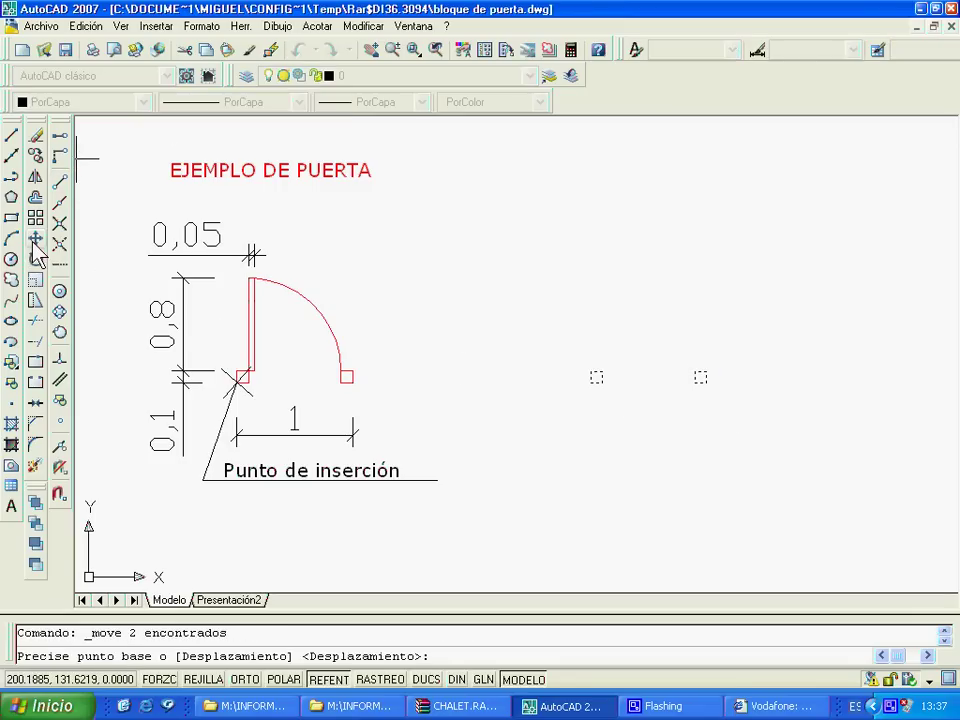
left_click(590, 380)
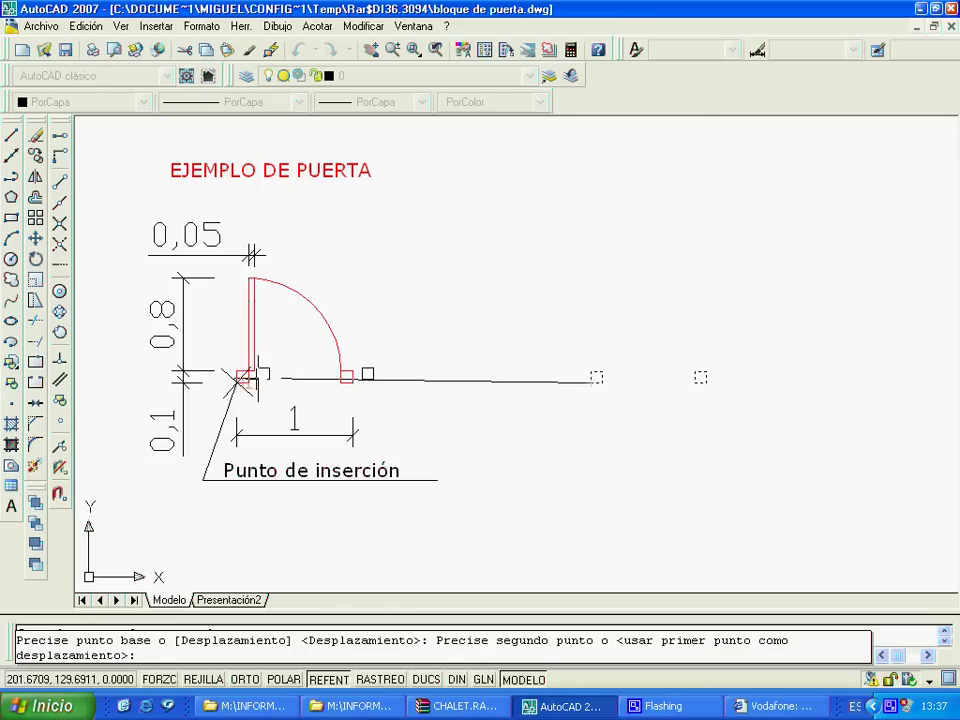
left_click(237, 380)
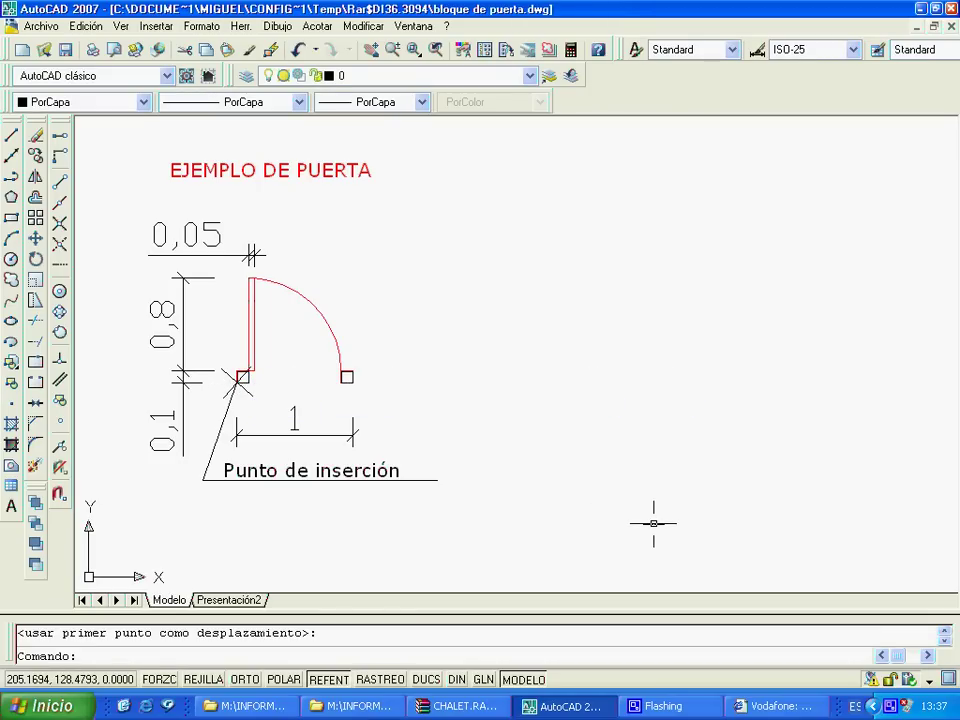
left_click(300, 49)
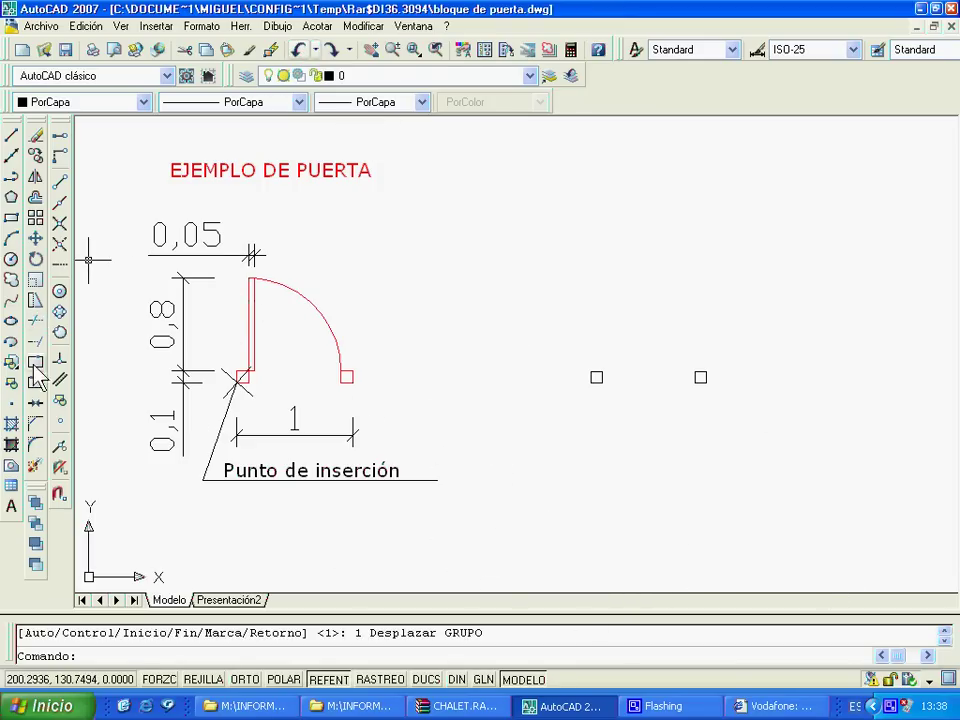
Step: Draw the @.05,.8 leaf rectangle from the left square's corner
left_click(11, 217)
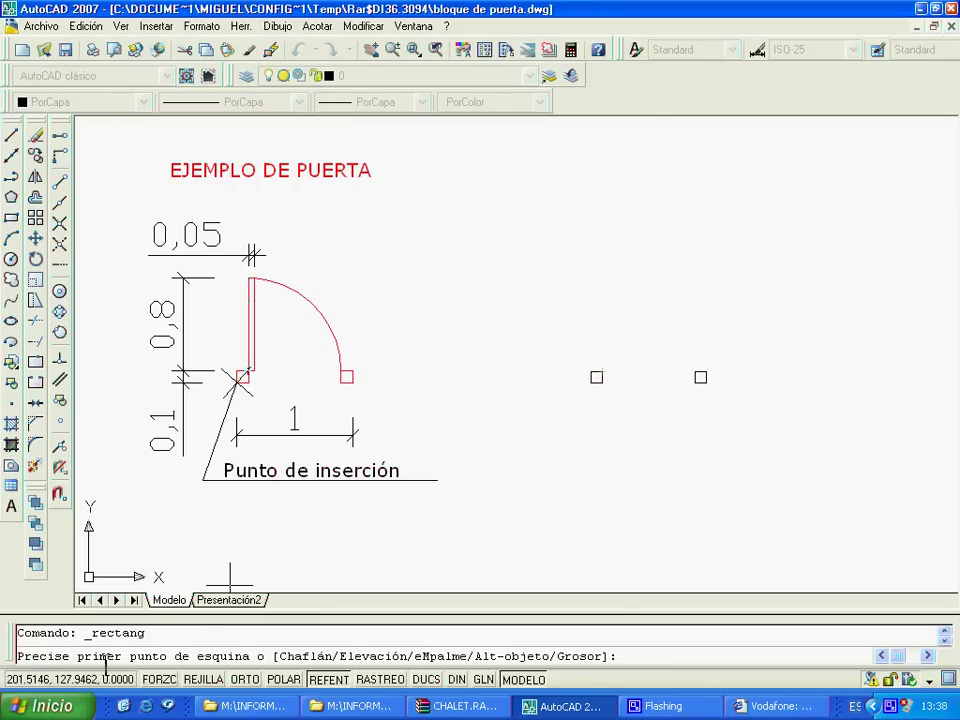
left_click(601, 373)
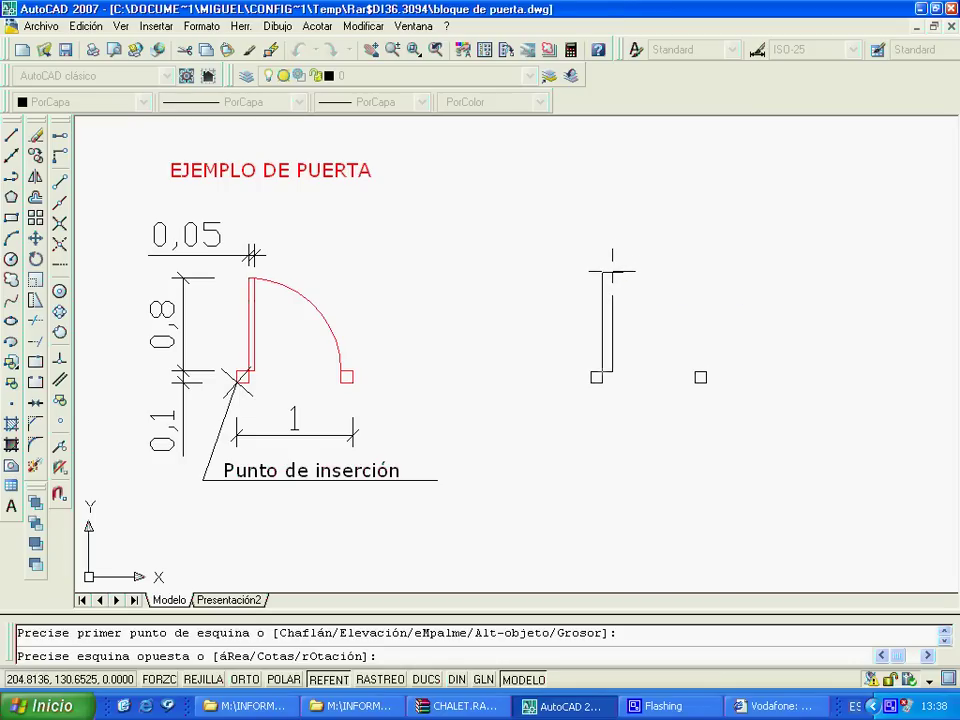
scroll(615, 275, "up", 3)
middle_click_drag(606, 336, 479, 249)
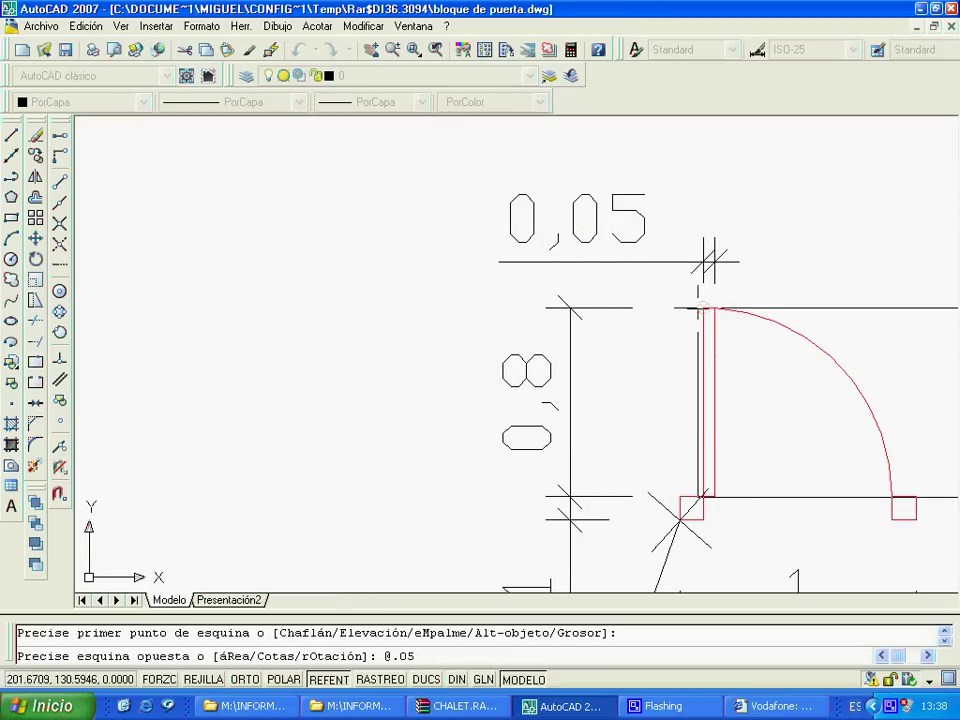
scroll(577, 222, "down", 3)
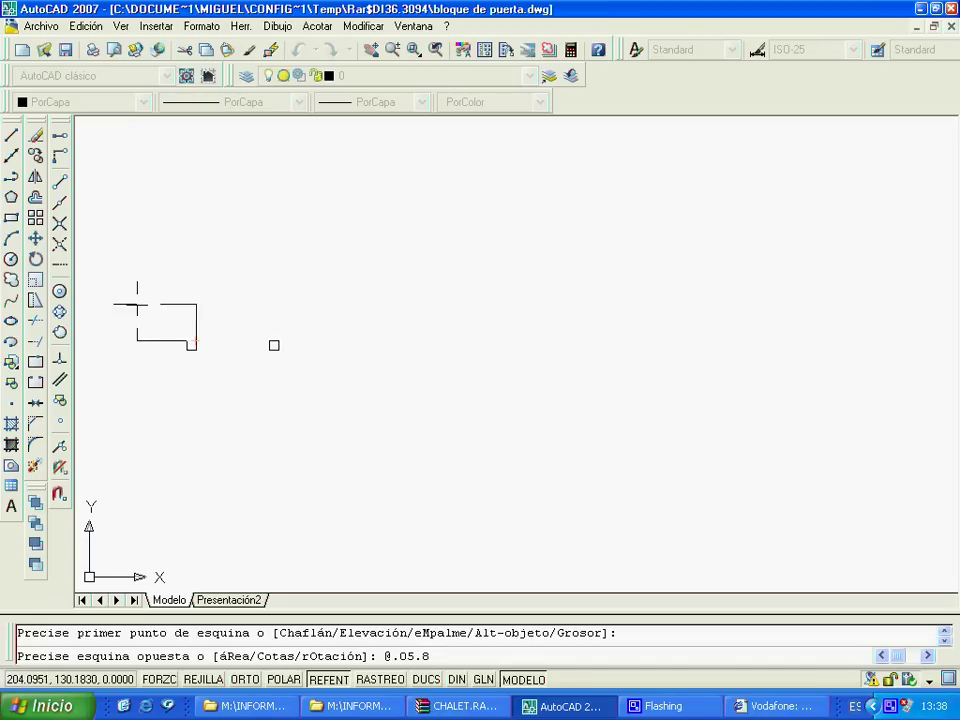
middle_click_drag(137, 275, 576, 332)
type(",")
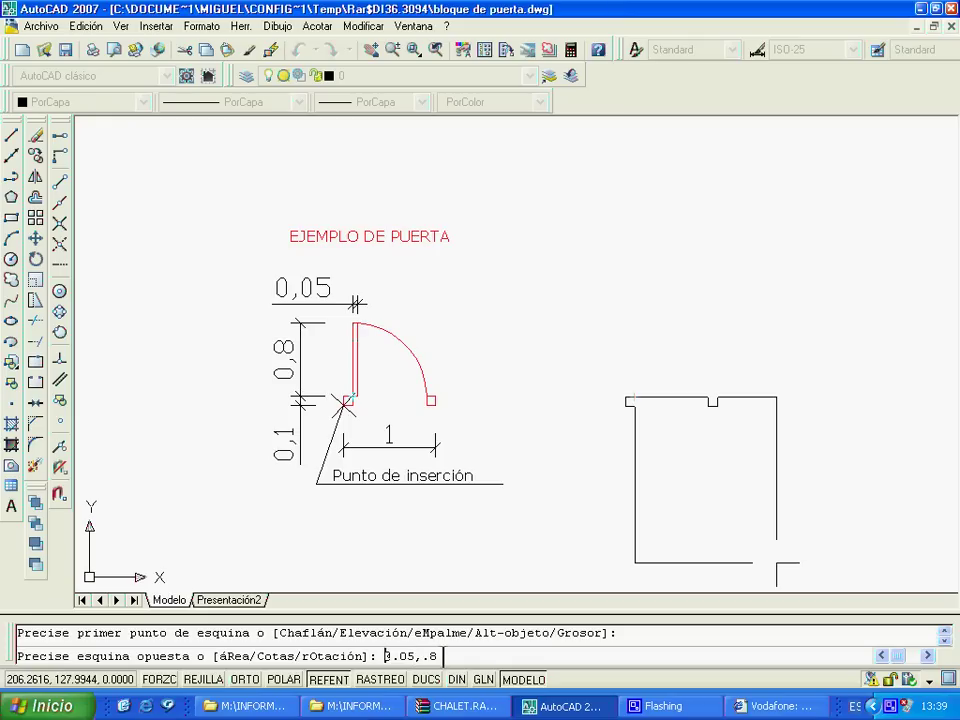
key("Return")
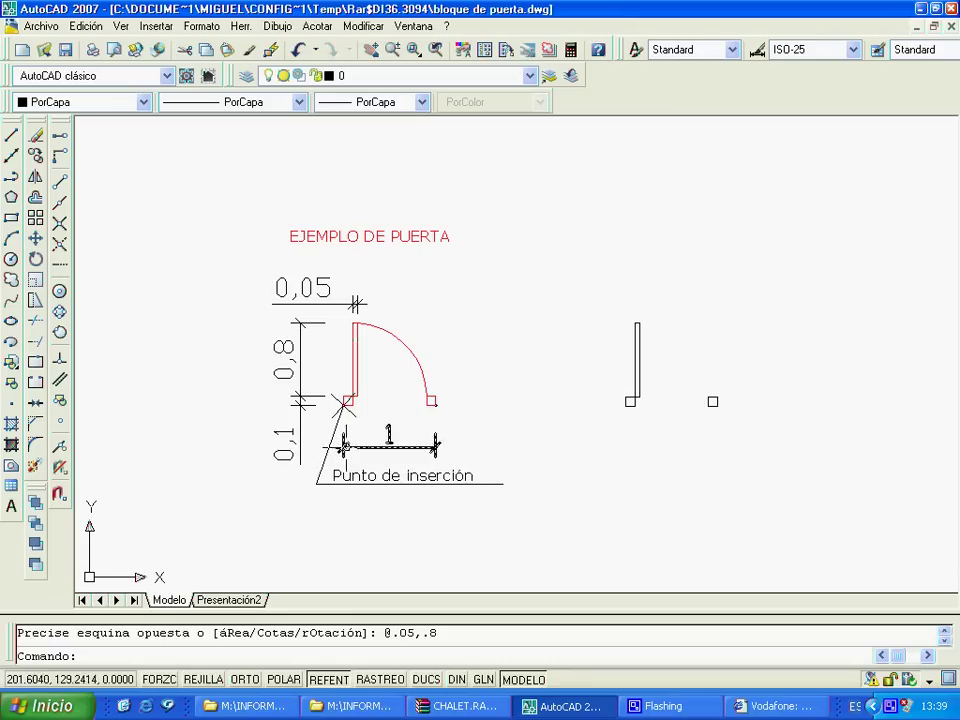
scroll(379, 416, "up", 2)
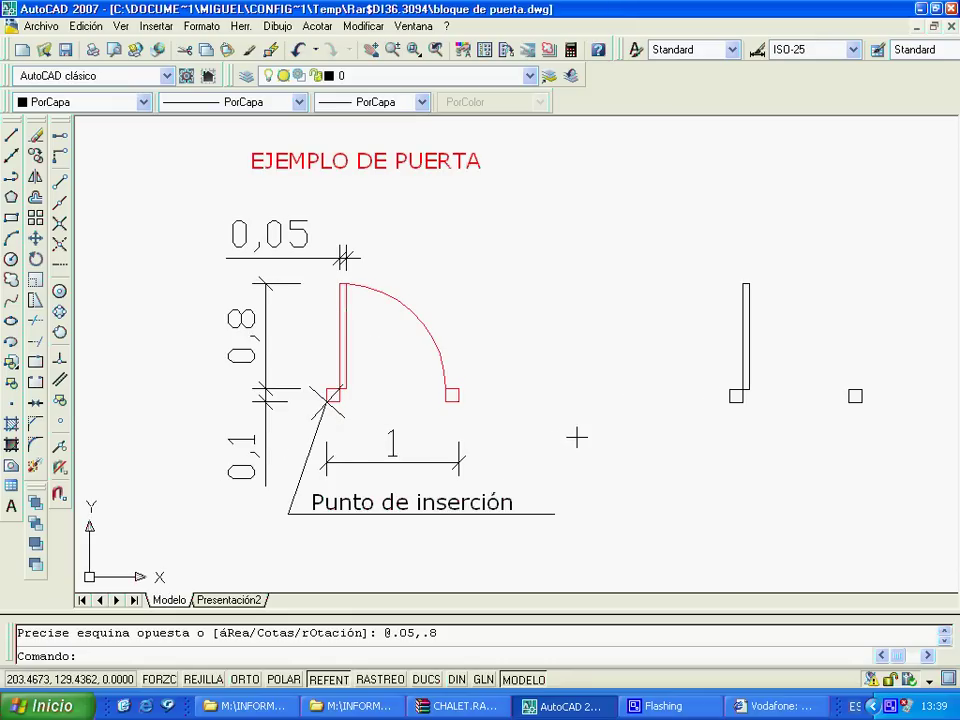
Step: Draw a centre-start-end arc centred on the left jamb corner, from the right jamb square to the leaf top
middle_click_drag(577, 437, 525, 432)
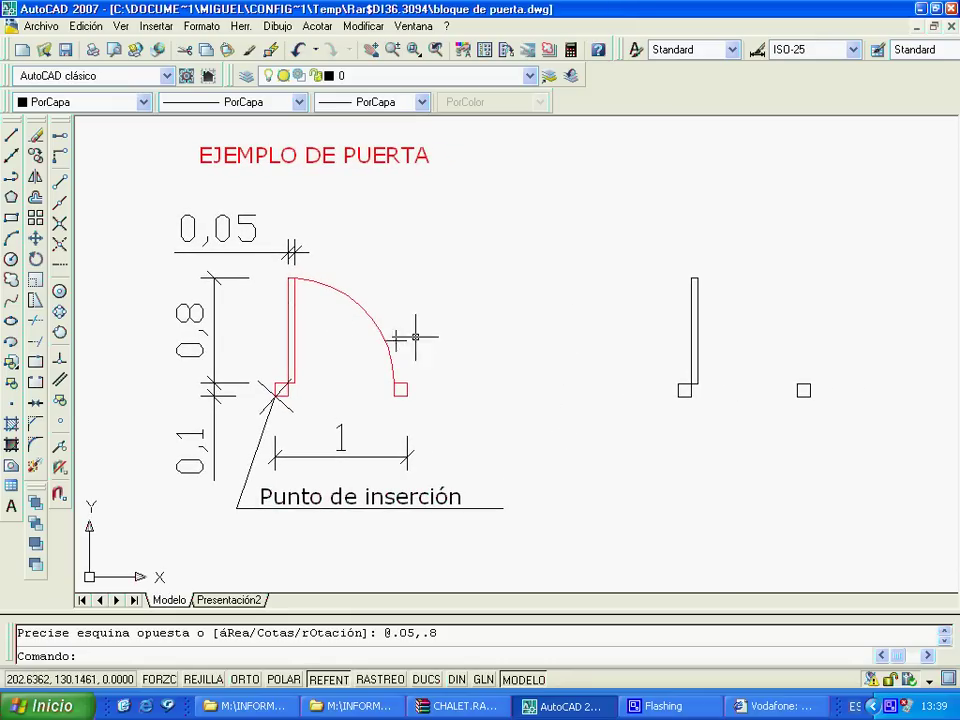
left_click(12, 240)
type("C")
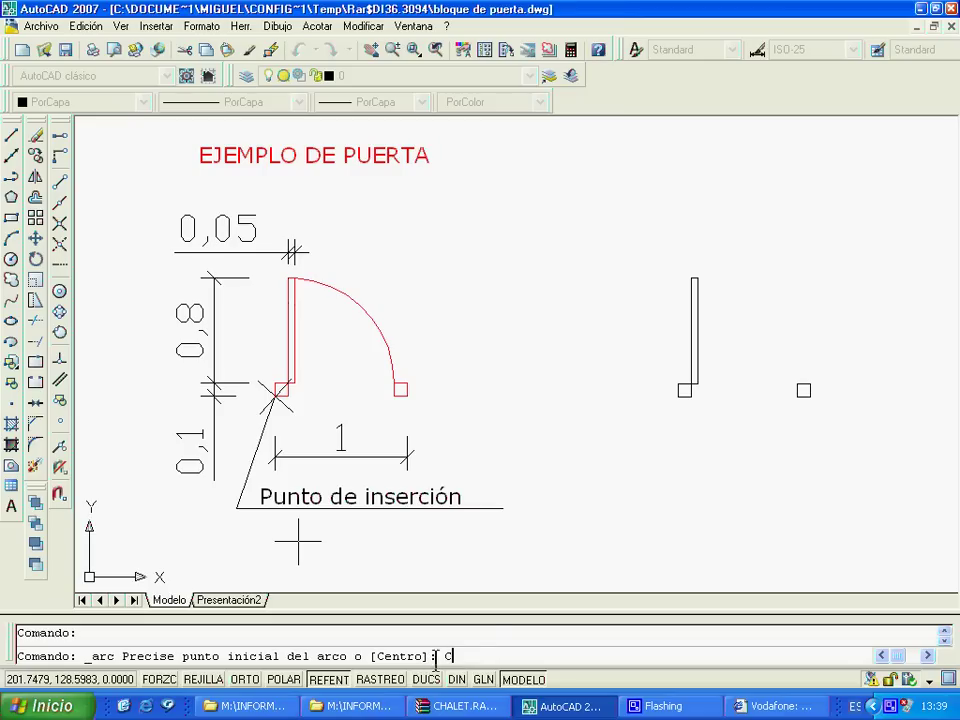
key("Return")
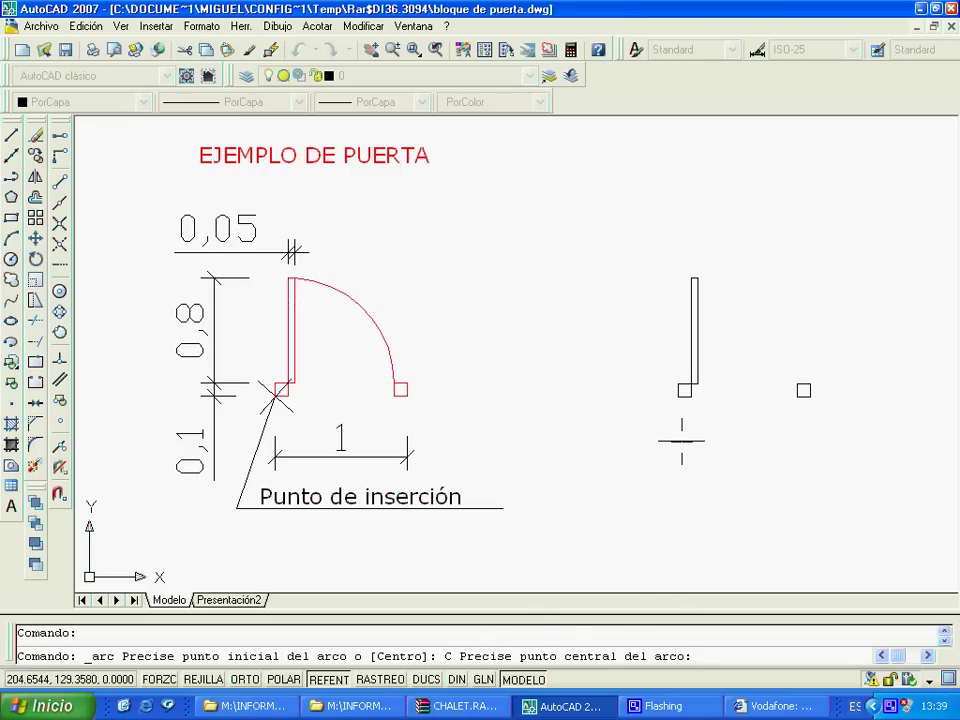
scroll(681, 440, "up", 1)
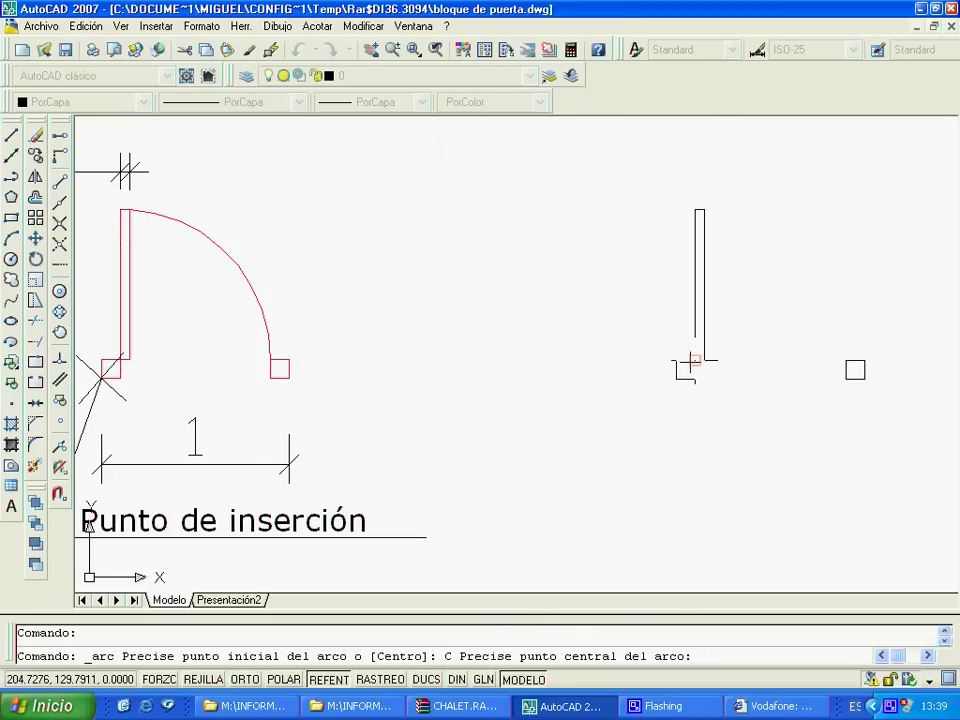
scroll(674, 407, "up", 3)
left_click(738, 273)
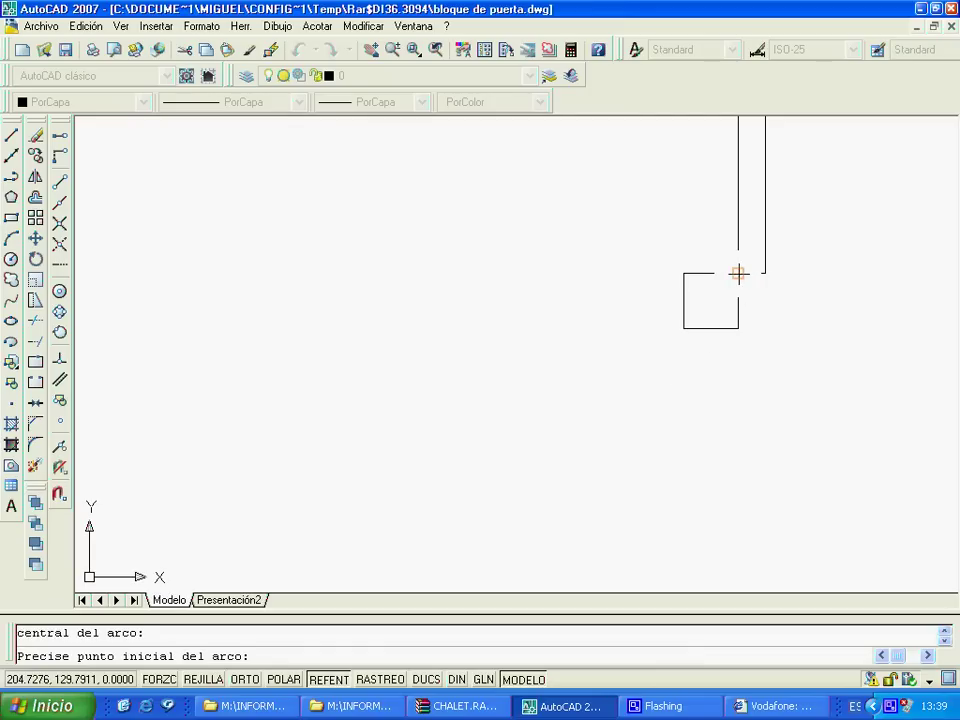
scroll(703, 327, "down", 4)
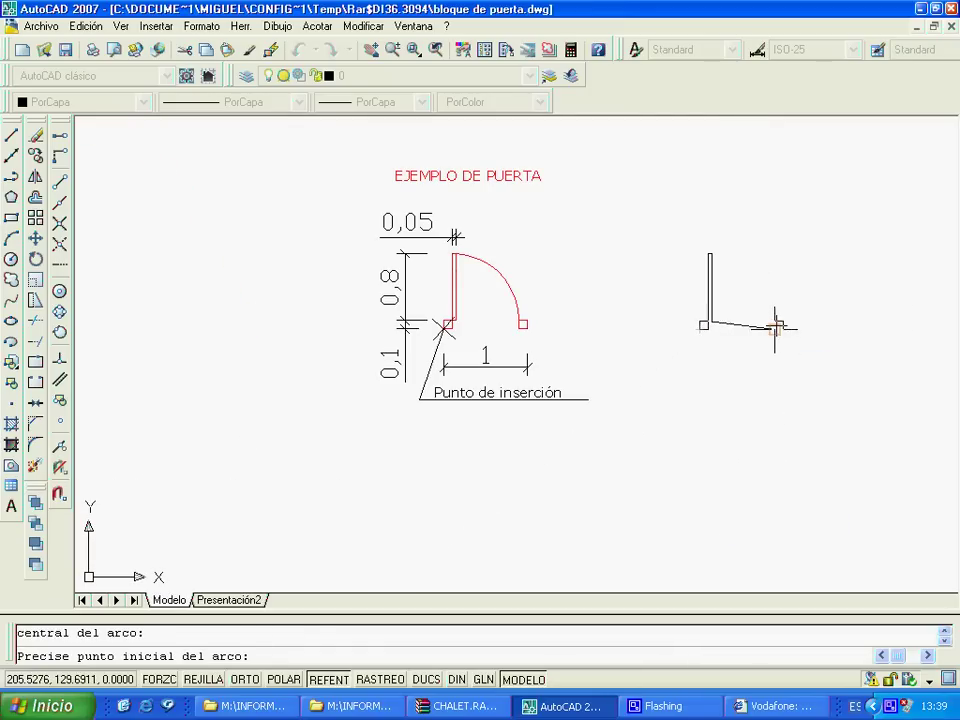
scroll(760, 350, "up", 3)
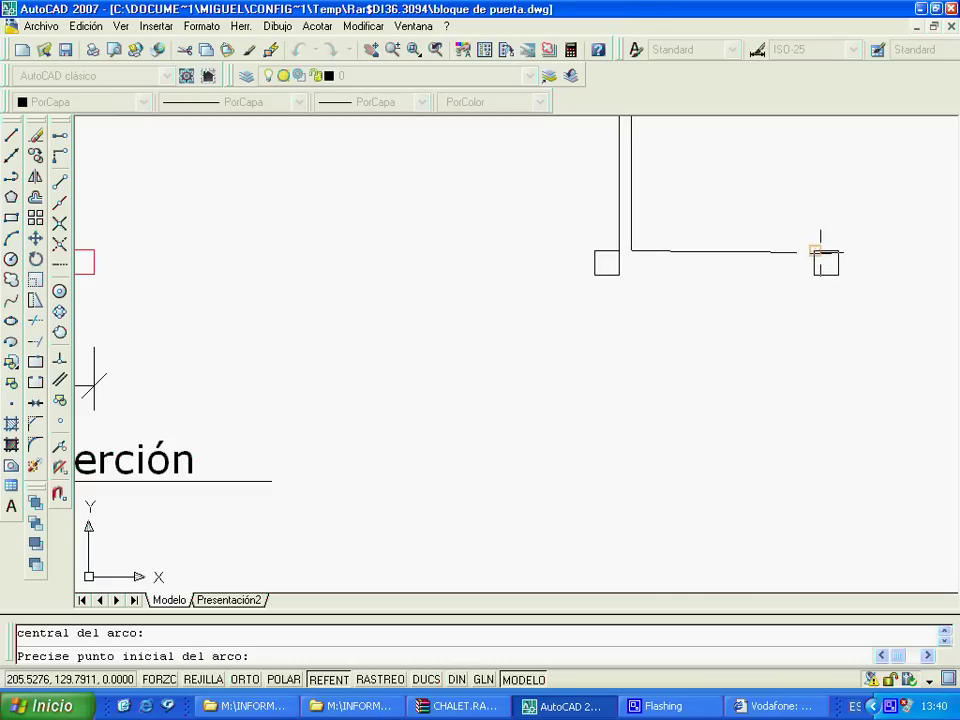
left_click(815, 251)
middle_click_drag(675, 258, 644, 485)
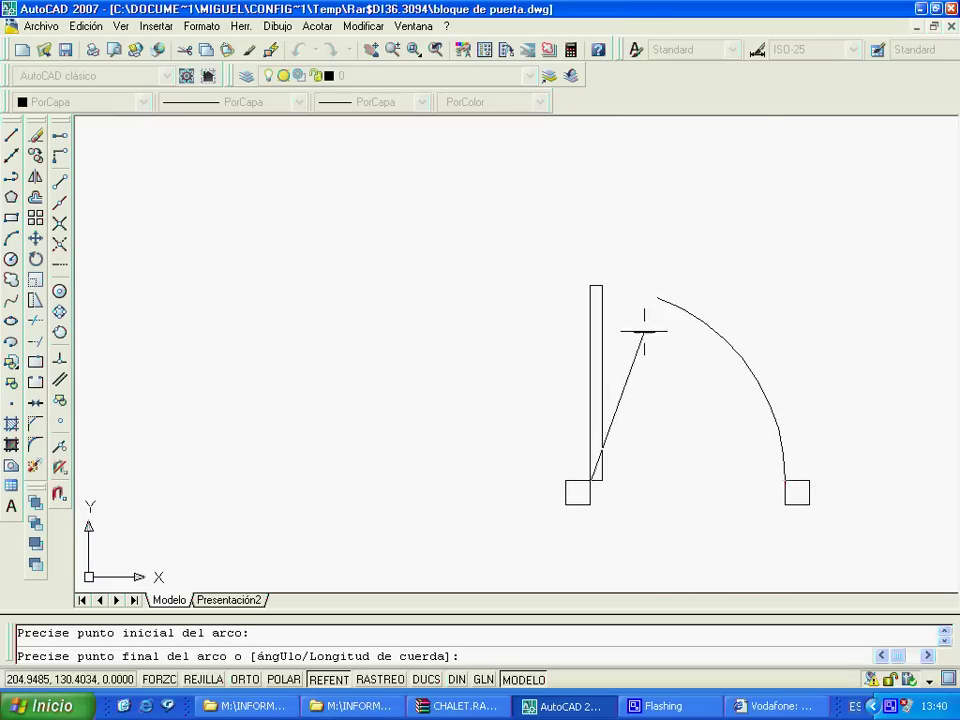
left_click(604, 287)
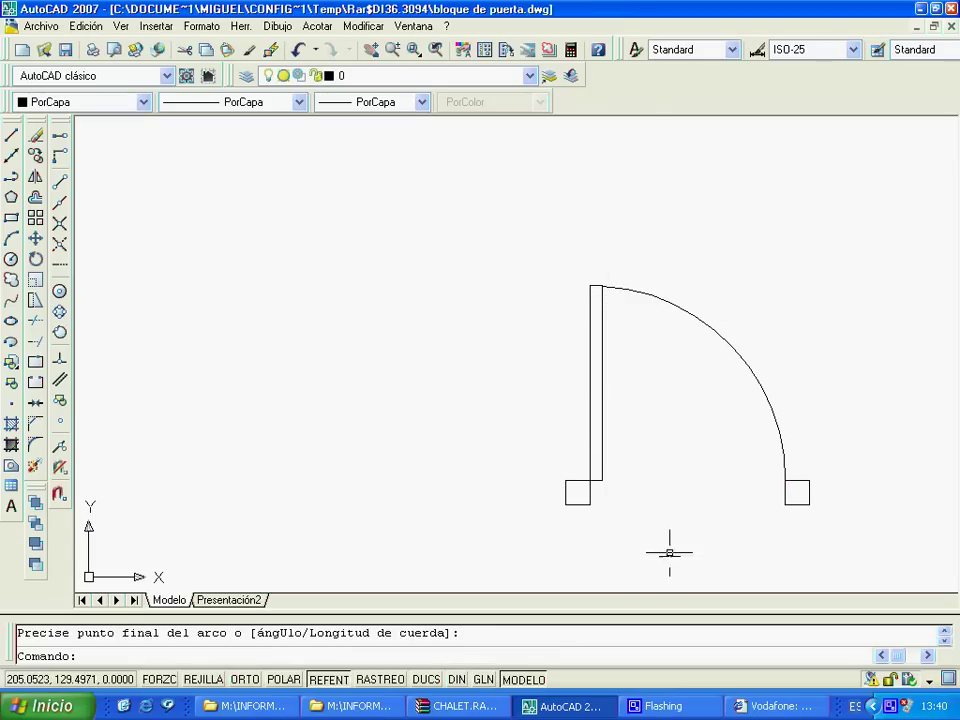
scroll(671, 549, "down", 2)
mouse_move(665, 558)
middle_mouse_down()
mouse_move(677, 478)
mouse_move(671, 420)
middle_mouse_up()
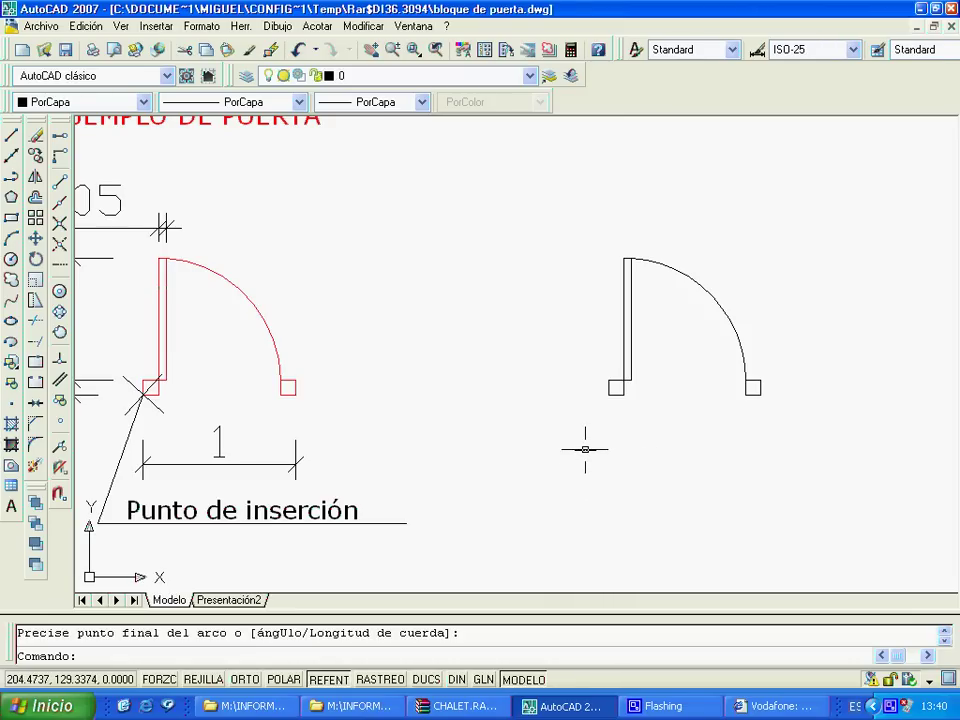
scroll(580, 444, "up", 1)
middle_click_drag(591, 444, 393, 527)
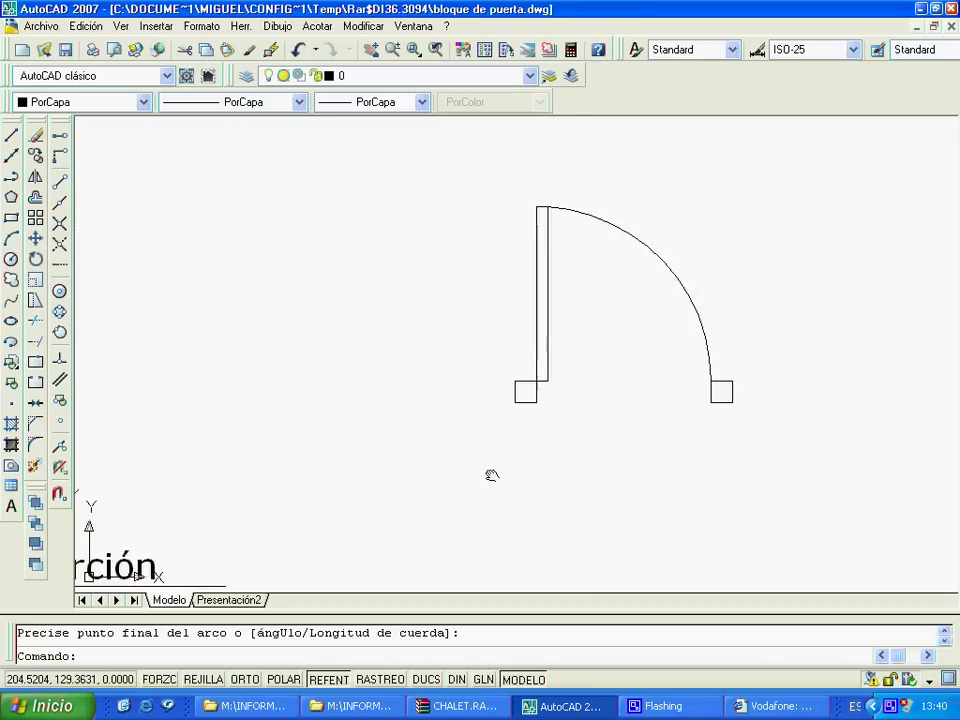
scroll(463, 493, "up", 2)
middle_click_drag(536, 491, 480, 523)
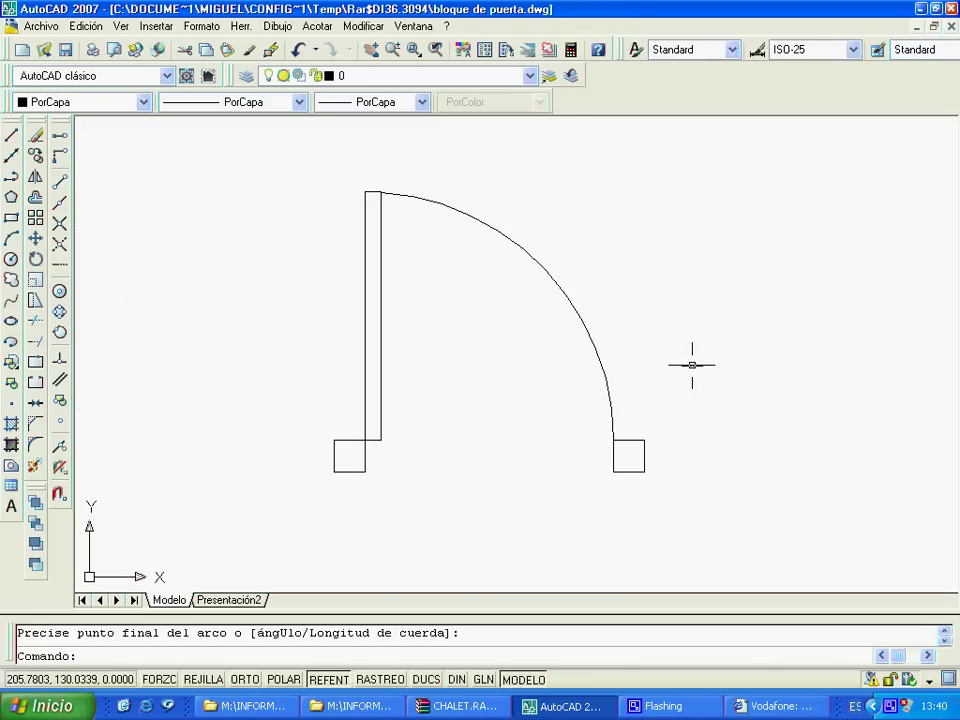
left_click(290, 168)
left_click(767, 551)
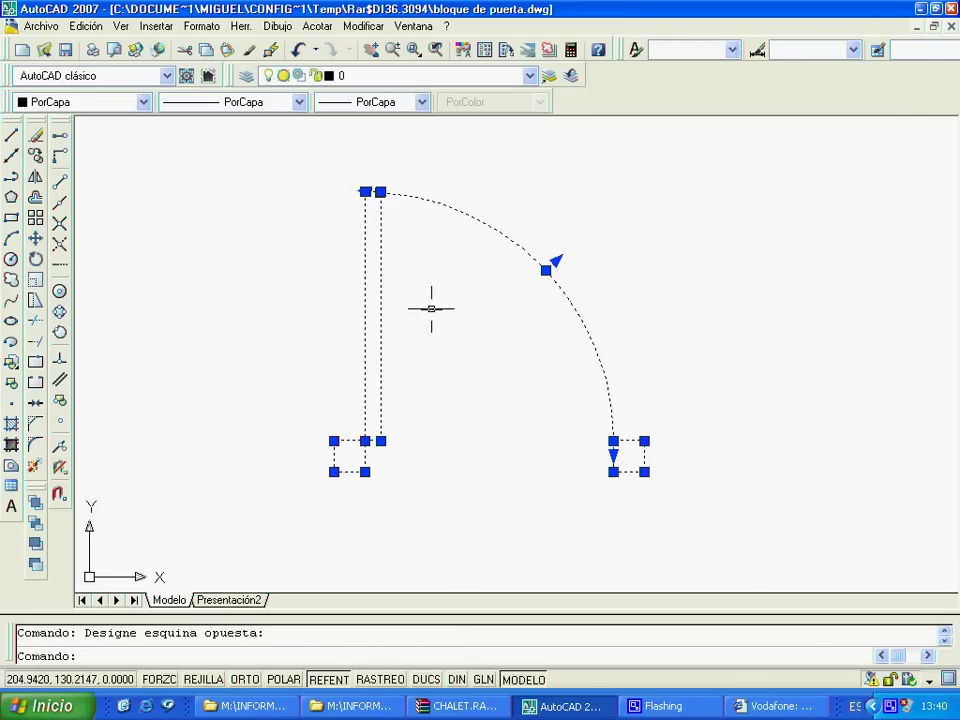
key("Escape")
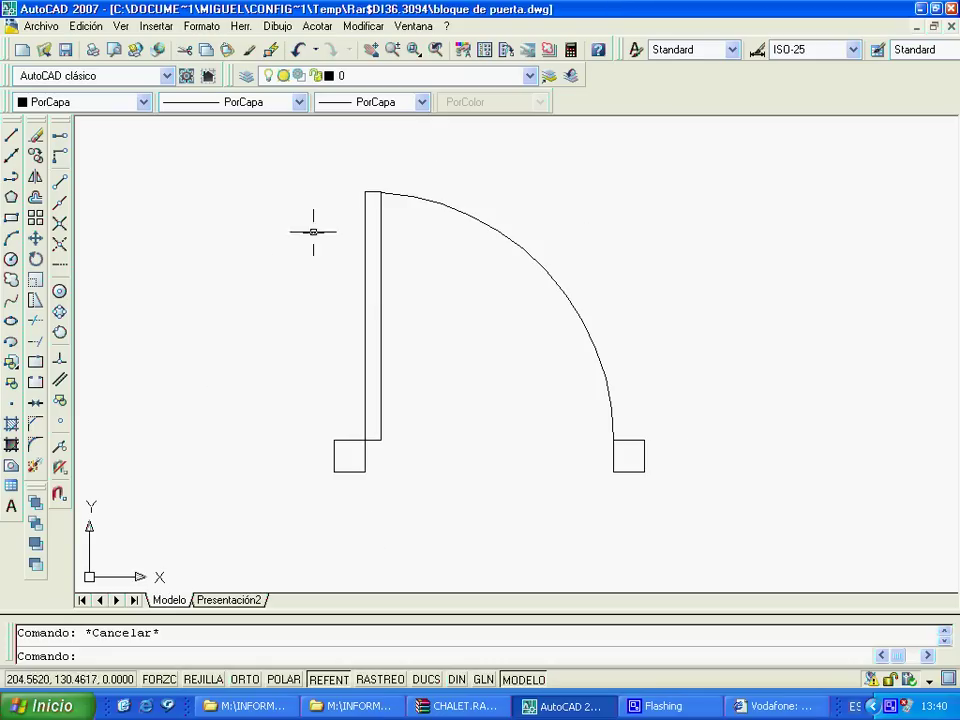
Step: In the PUERTA block definition, pick base point 204.6276, 129.6911, 0 at the door's lower-left corner
left_click(11, 388)
type("PUERTA")
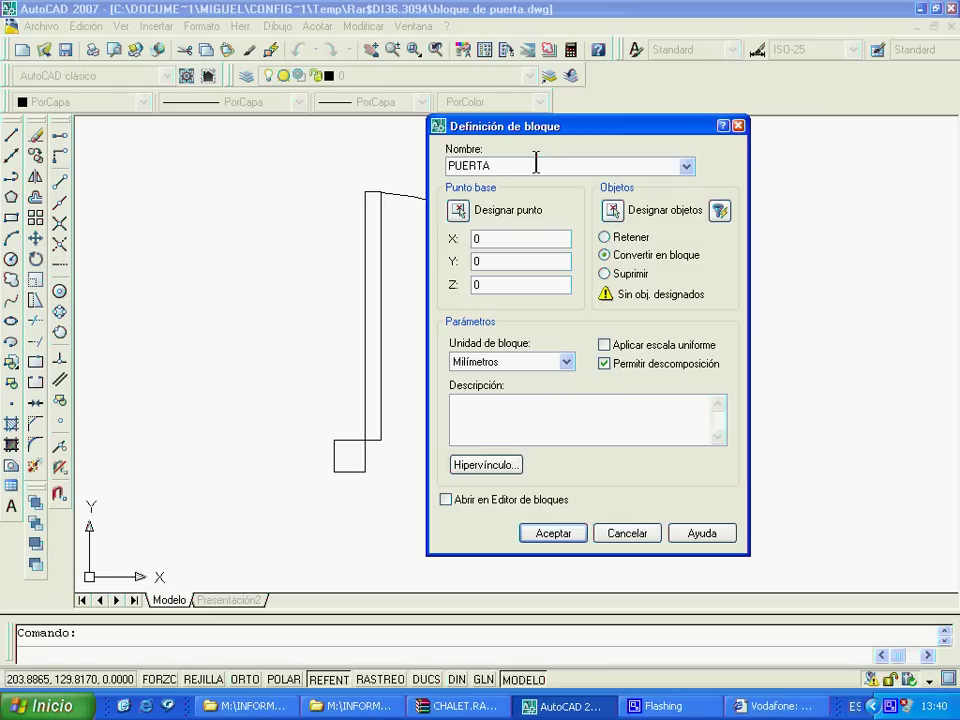
left_click(457, 210)
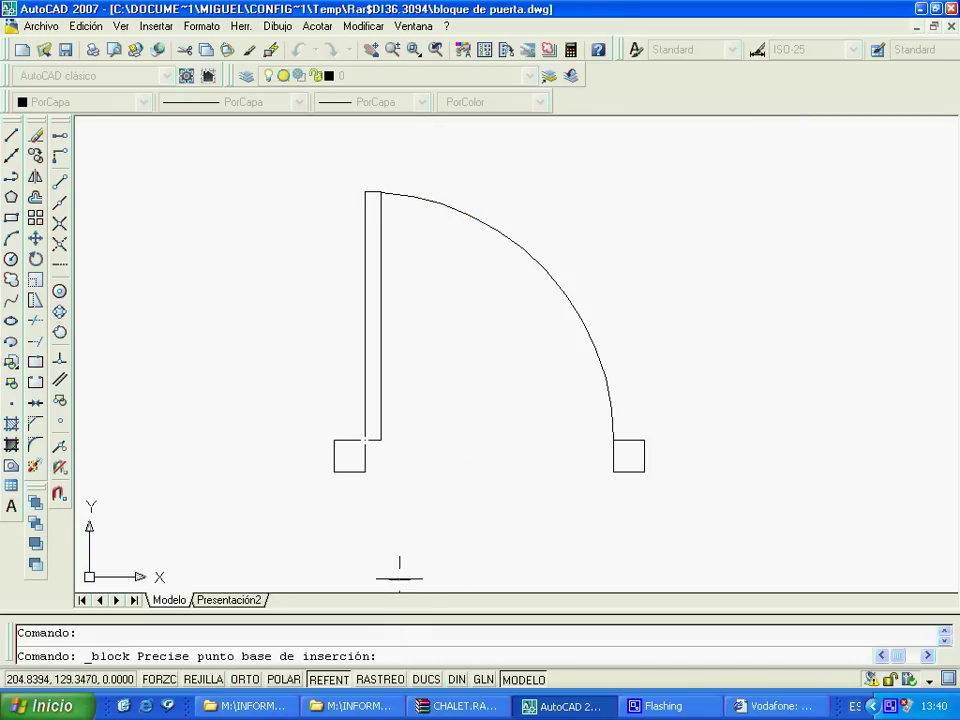
mouse_move(290, 488)
middle_mouse_down()
mouse_move(301, 497)
mouse_move(210, 420)
middle_mouse_up()
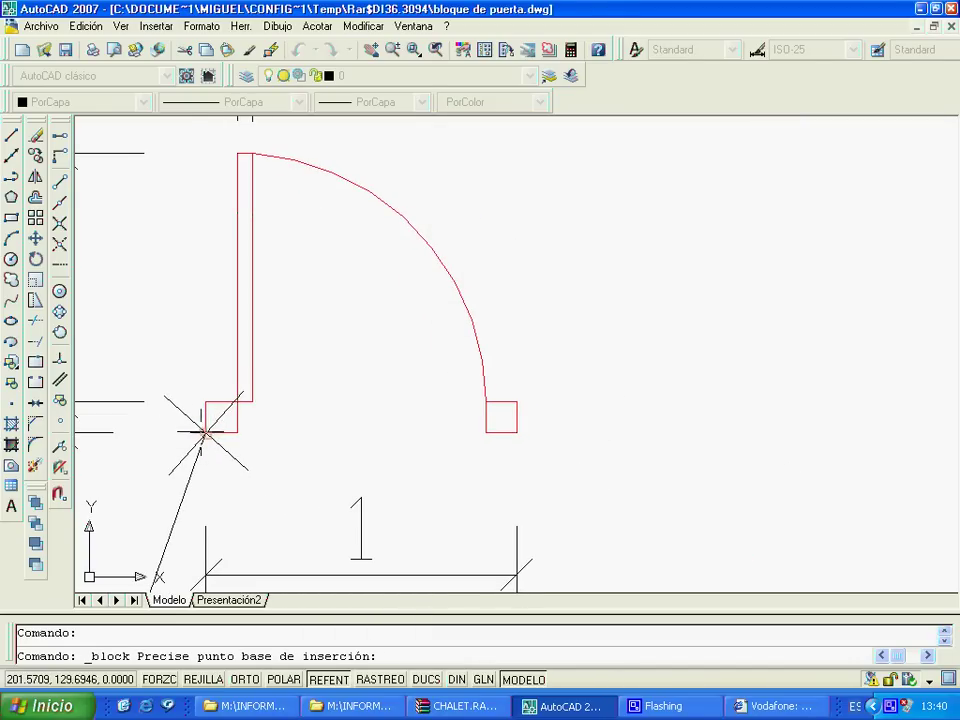
scroll(300, 454, "down", 3)
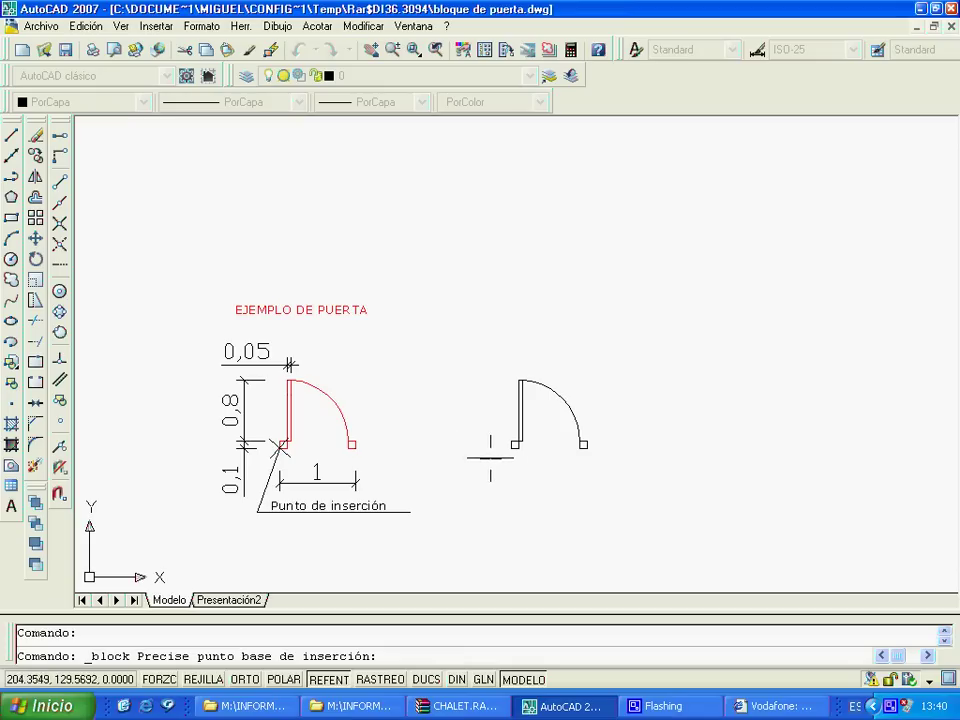
scroll(498, 476, "up", 5)
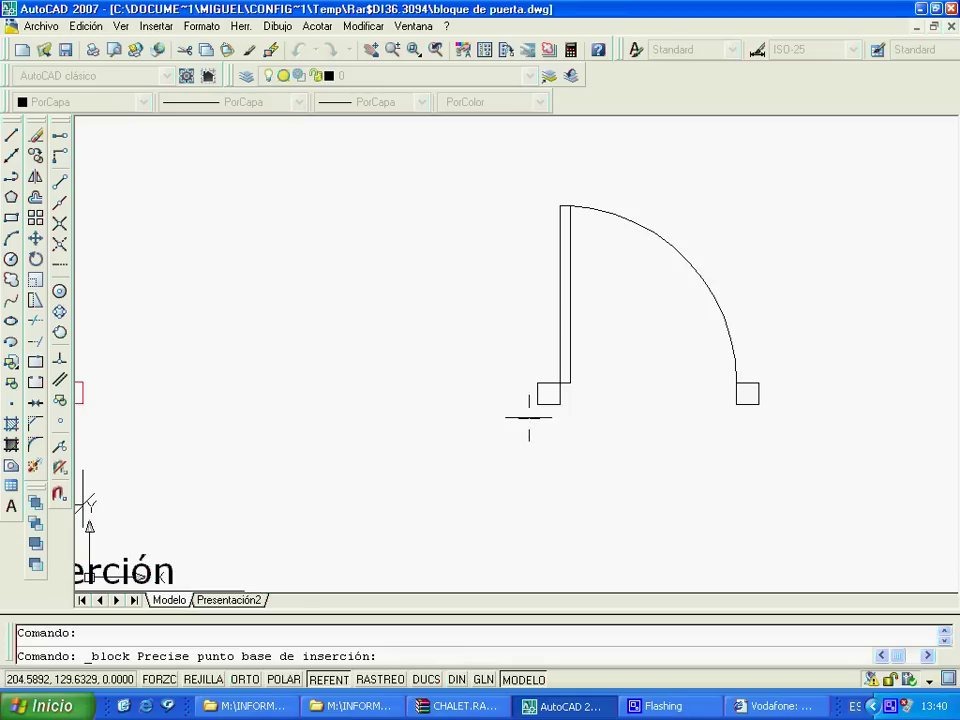
left_click(531, 405)
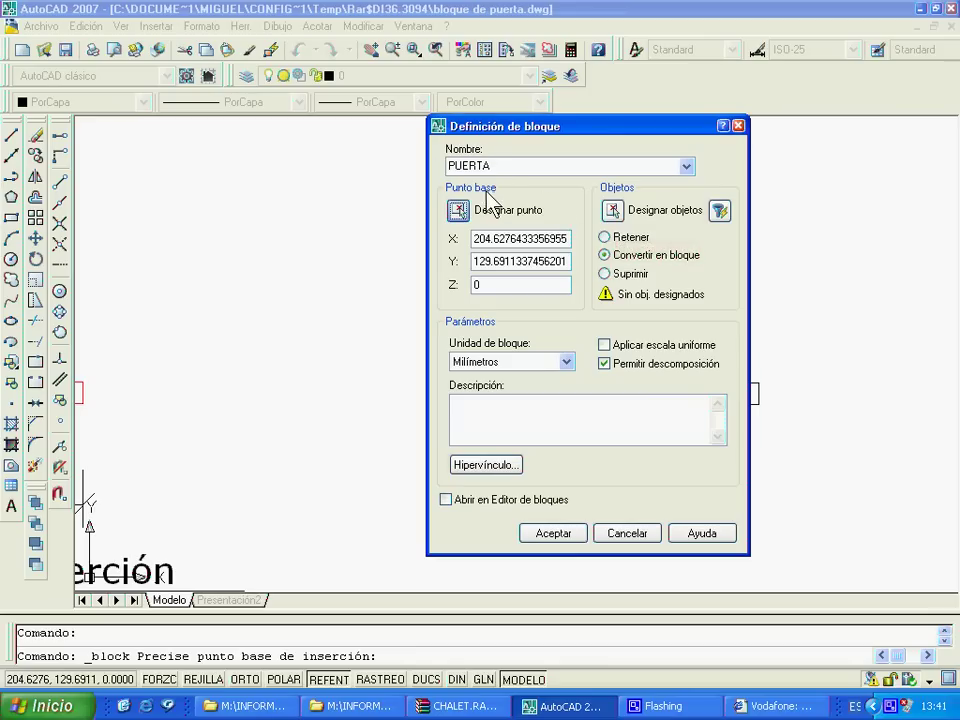
Step: Window-select the door's four objects for PUERTA and confirm replacing the existing block definition
left_click(617, 217)
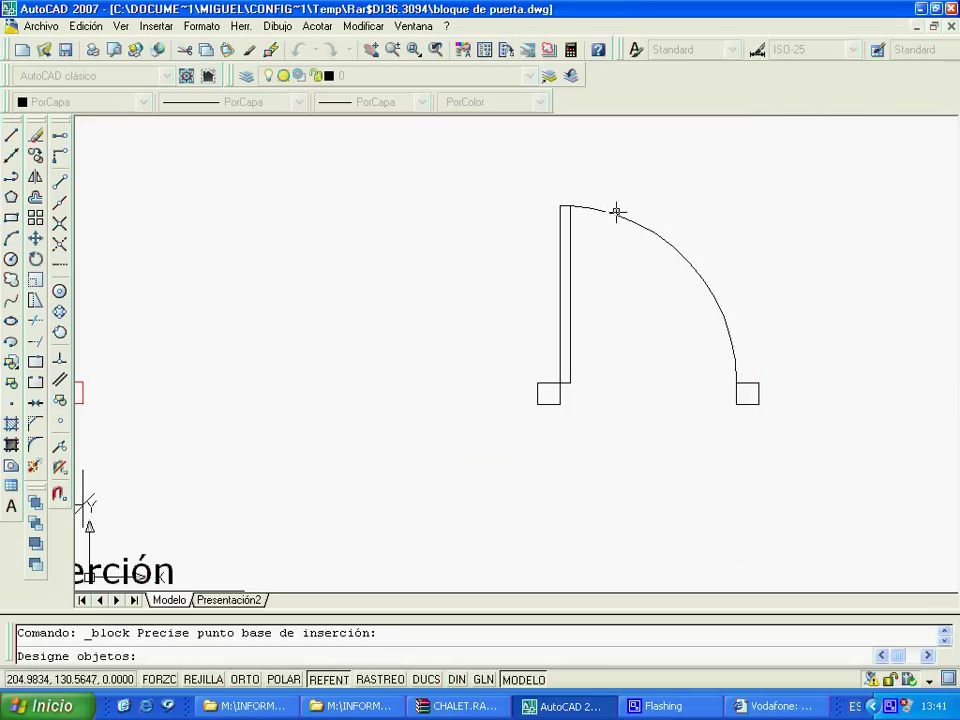
left_click(826, 179)
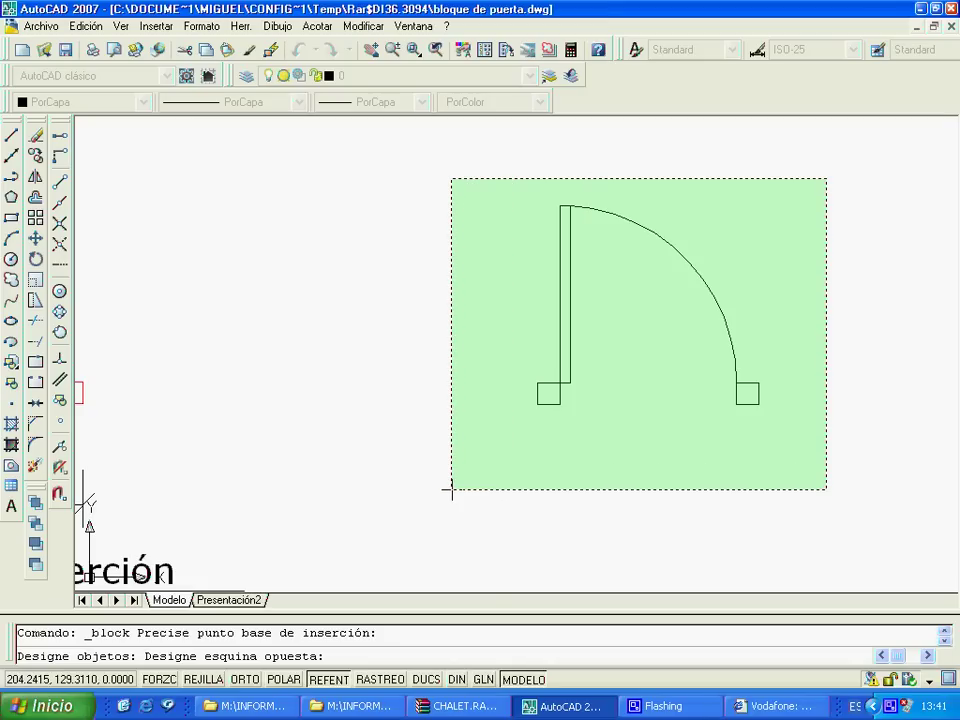
left_click(451, 487)
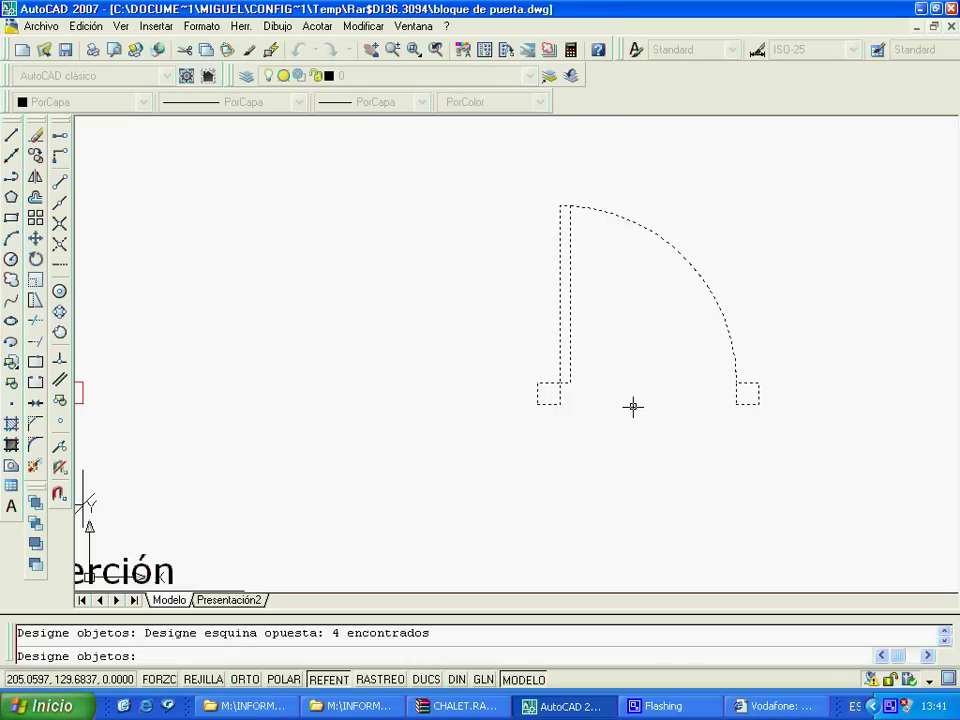
key("Return")
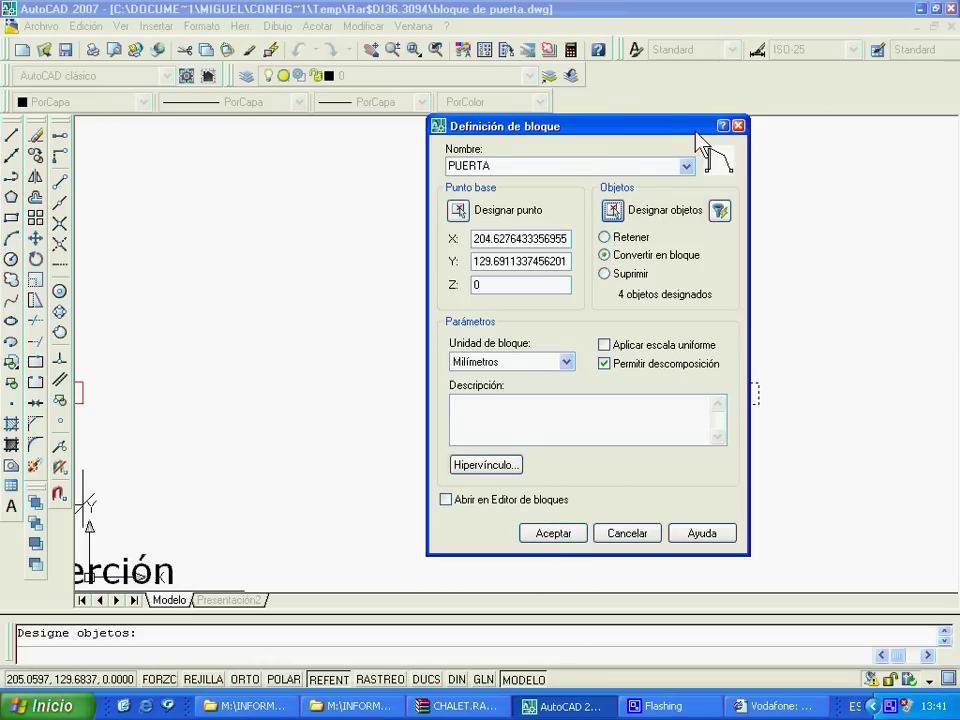
left_click_drag(705, 150, 420, 180)
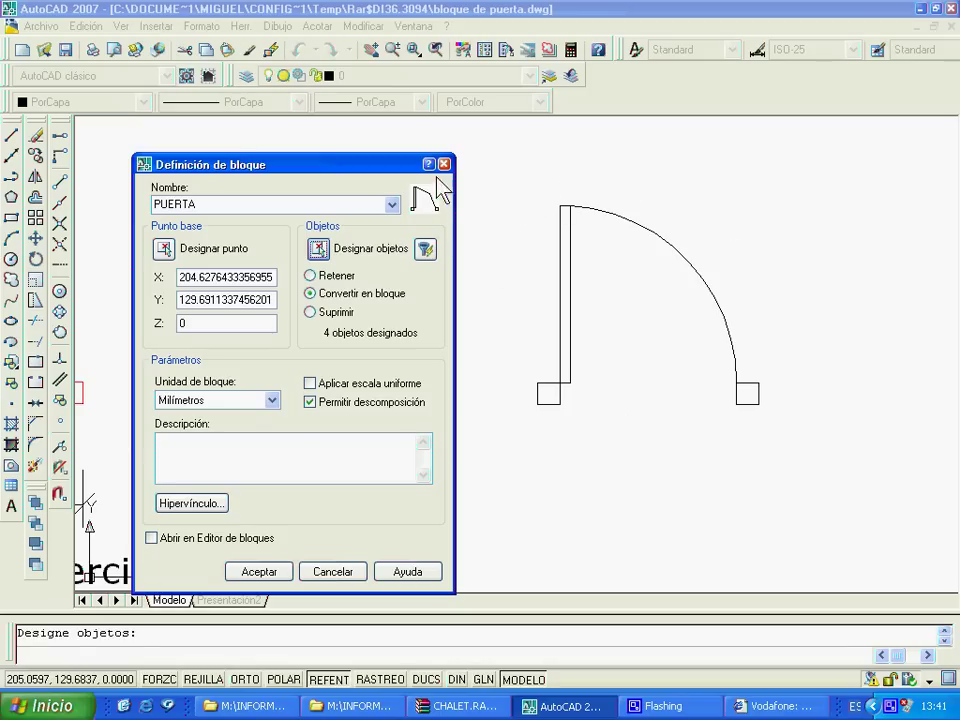
left_click(260, 572)
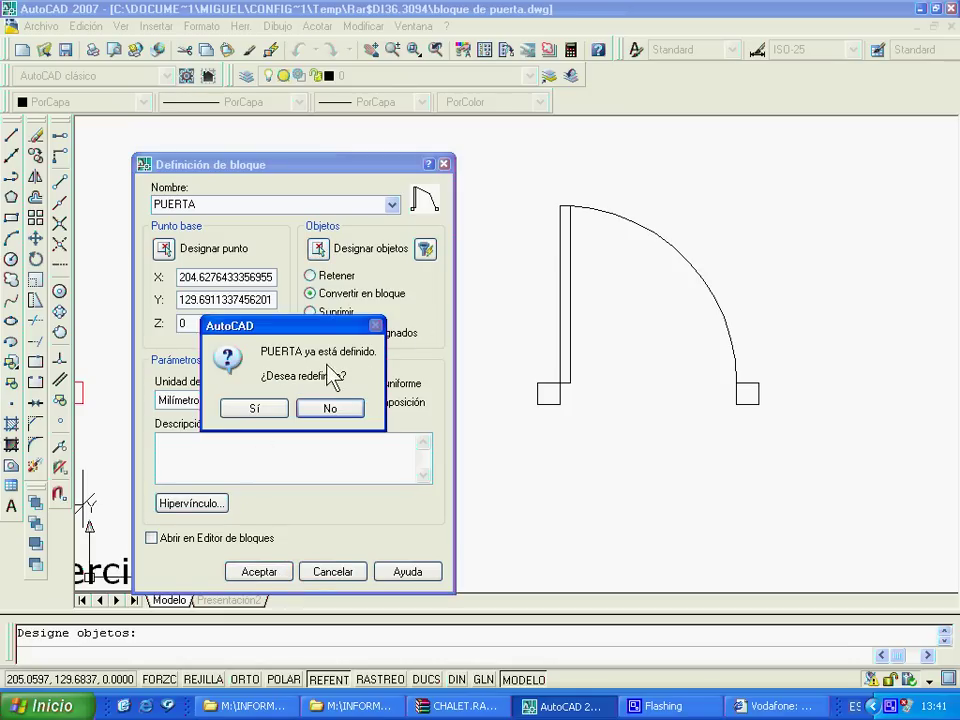
left_click(271, 418)
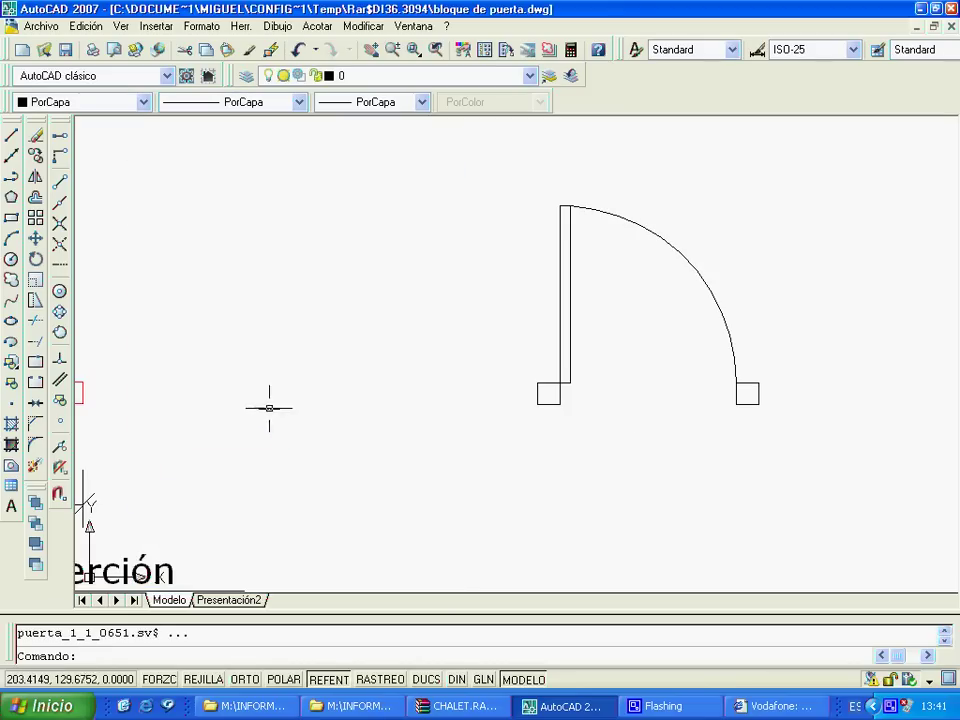
left_click(566, 354)
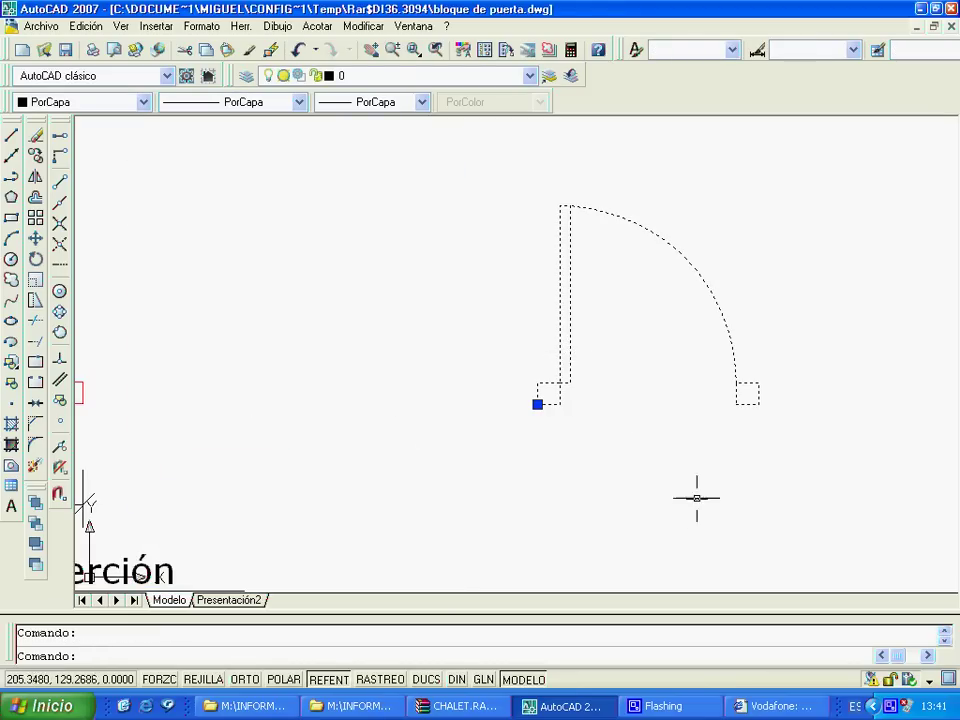
key("Escape")
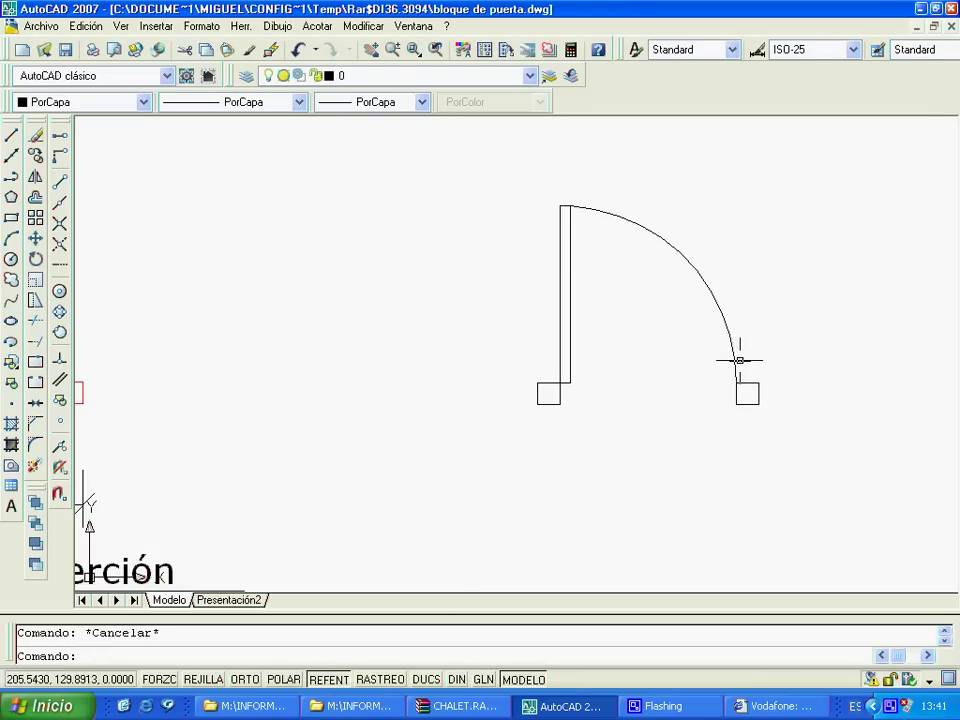
left_click(725, 354)
key("Escape")
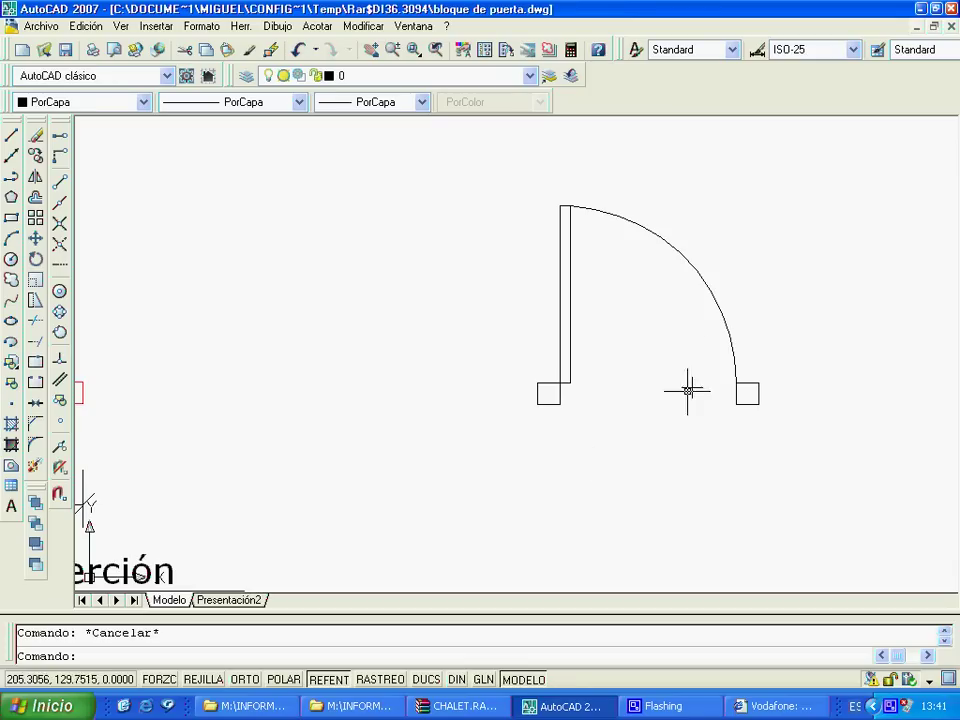
left_click(724, 320)
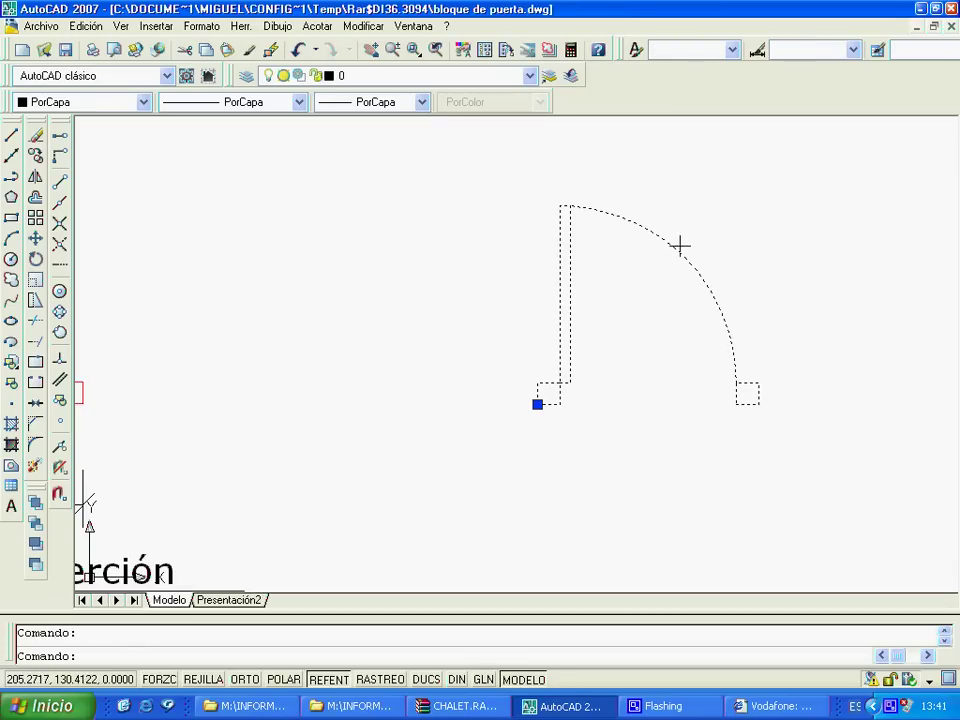
key("Escape")
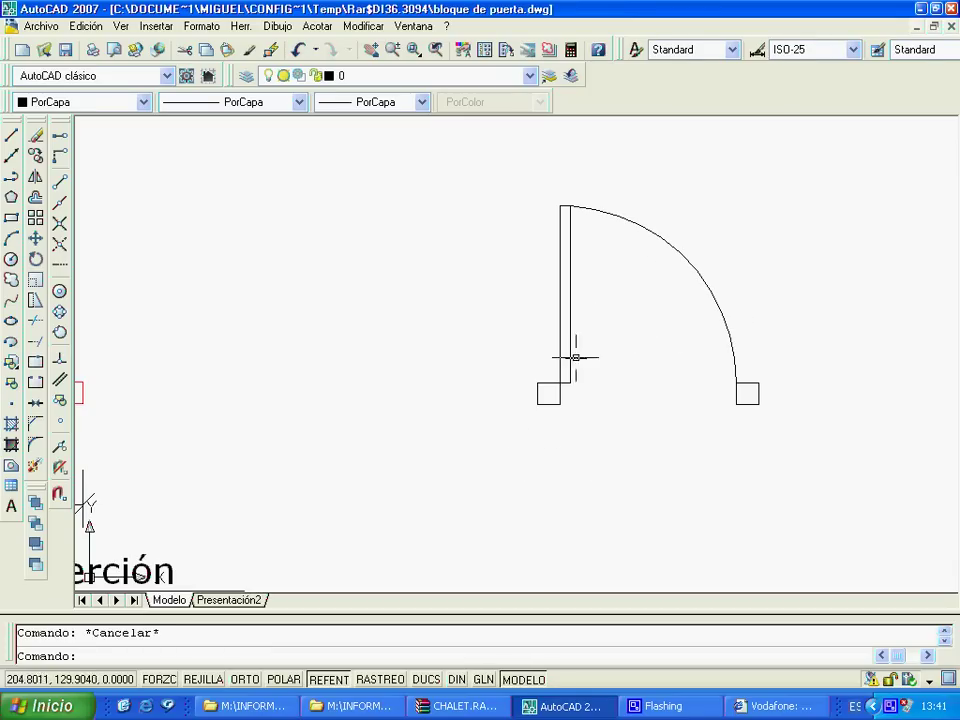
left_click(570, 339)
scroll(561, 516, "up", 2)
scroll(561, 516, "up", 1)
mouse_move(579, 386)
middle_mouse_down()
mouse_move(360, 557)
mouse_move(383, 527)
middle_mouse_up()
scroll(406, 497, "down", 2)
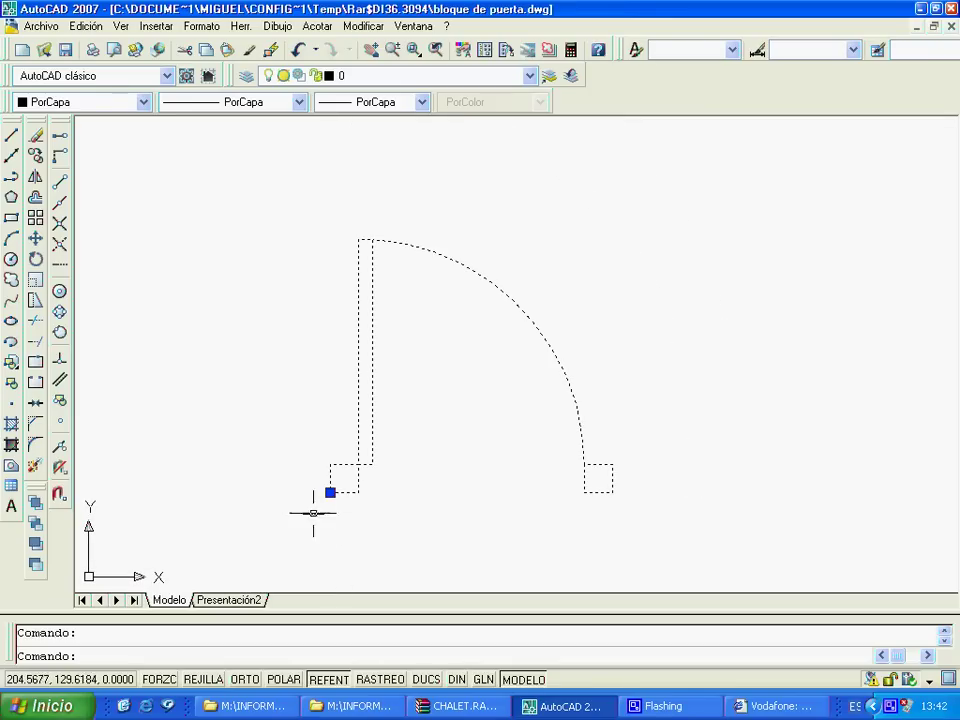
key("Escape")
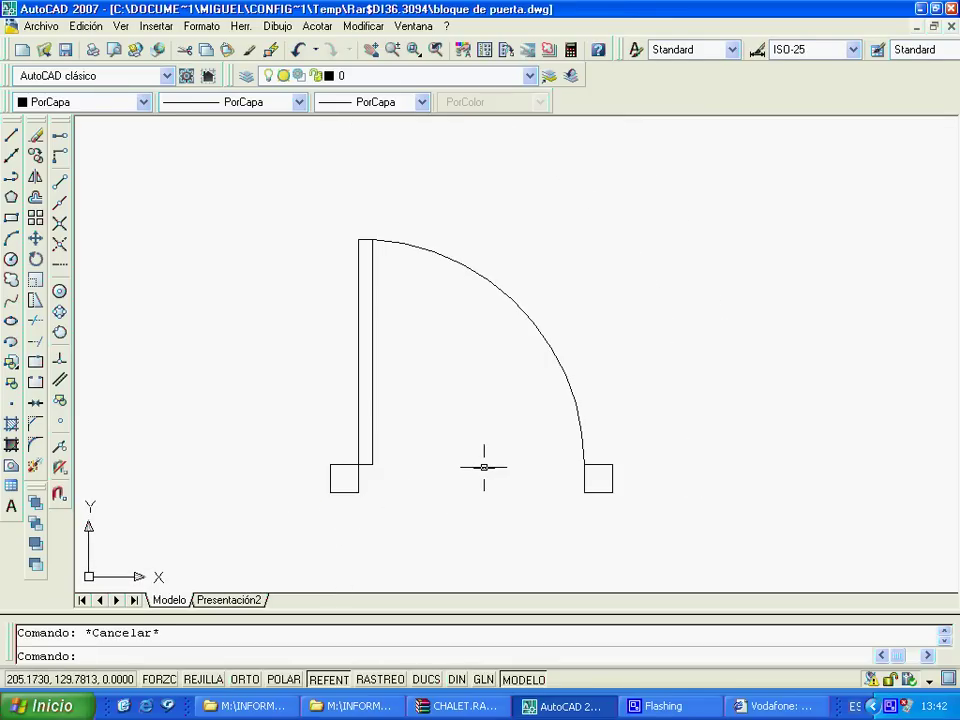